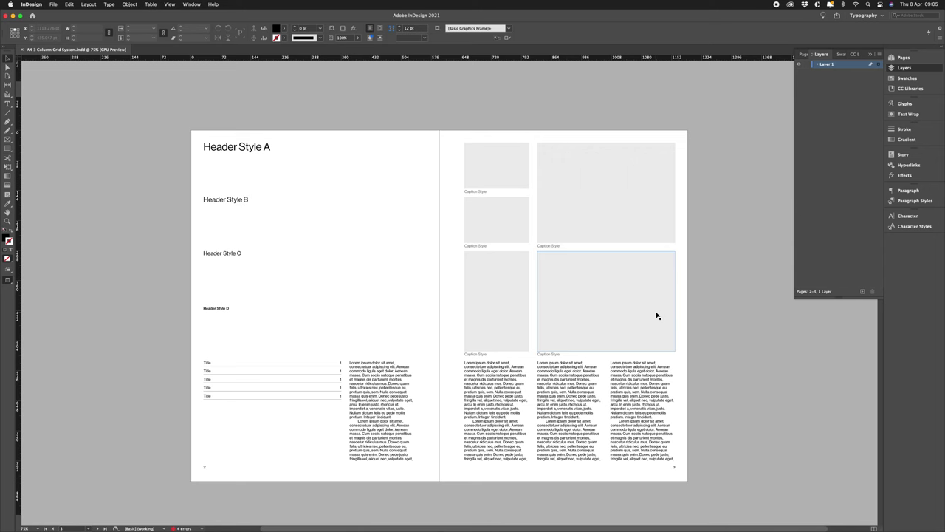
Switch to Normal screen mode and inspect the caption frames in the first two columns, then deselect
key(w)
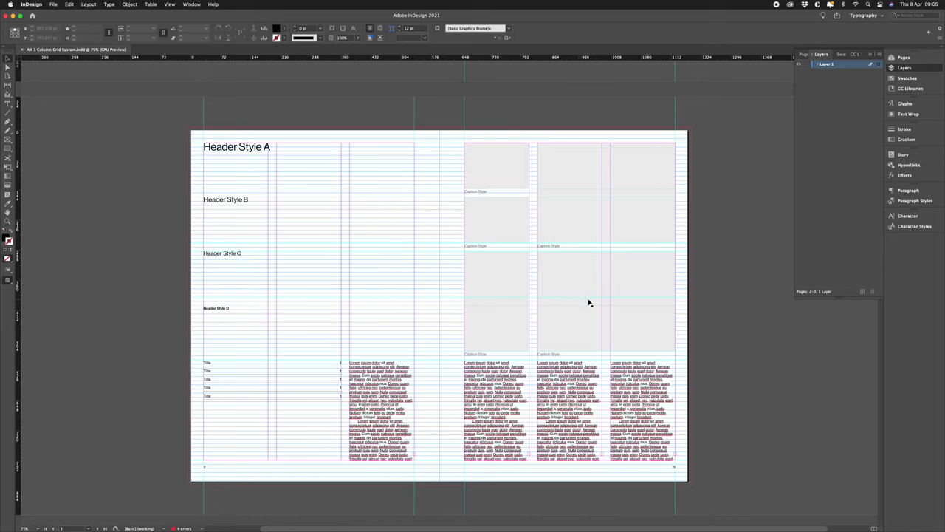
click(476, 193)
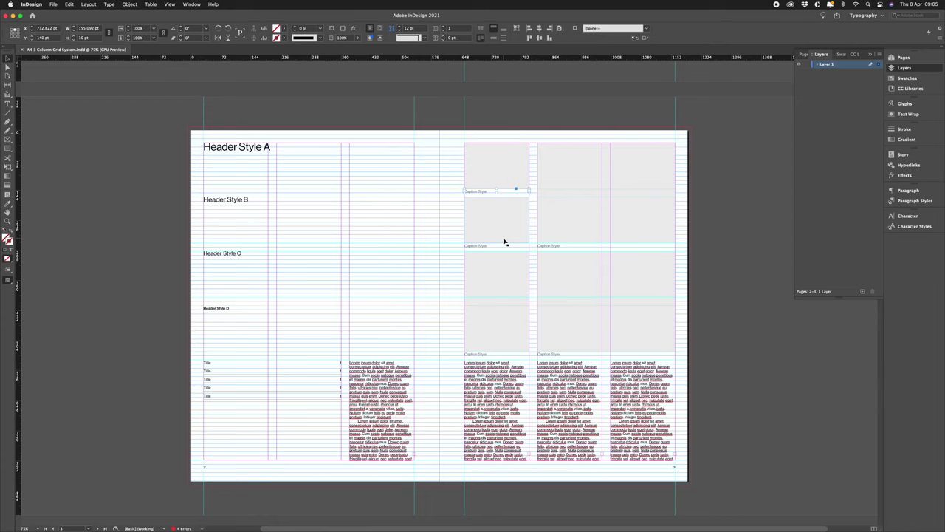
click(558, 245)
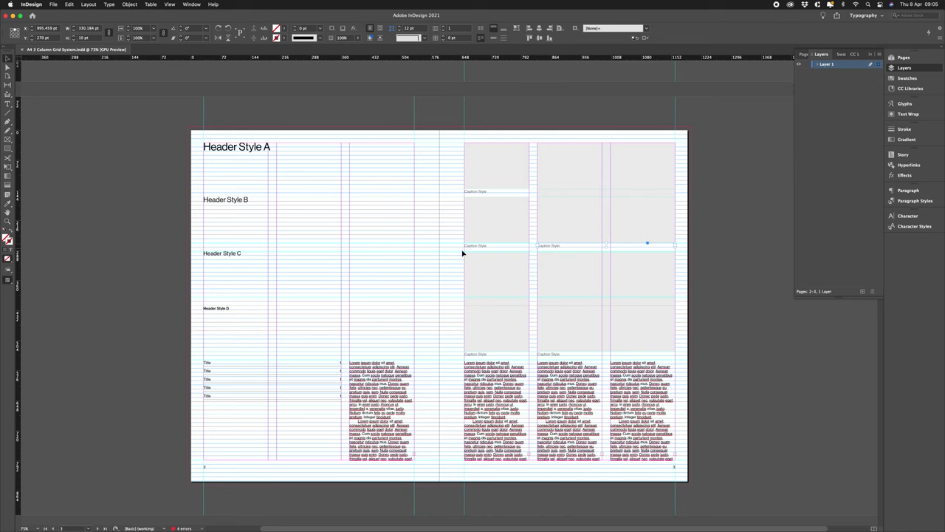
click(431, 245)
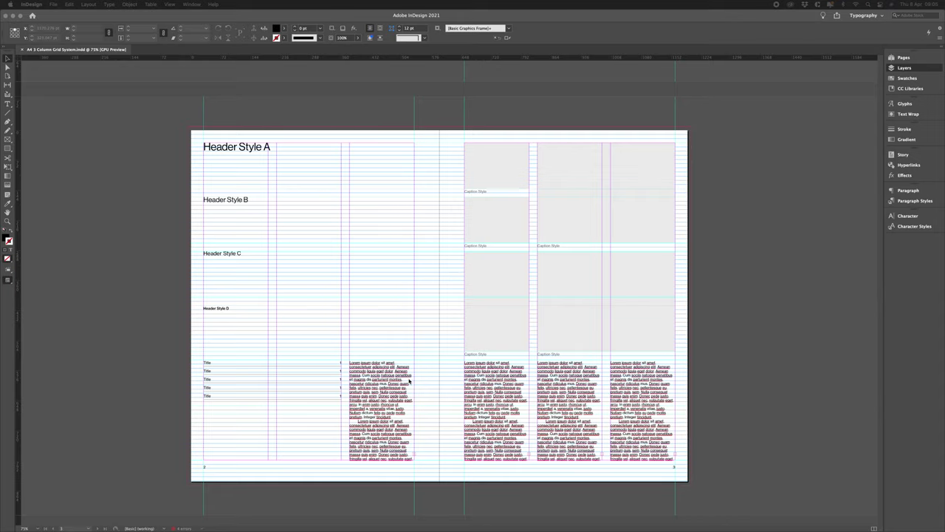
Uncheck Enable Dynamic Spelling in the Spelling preferences, then zoom out to see headers and more columns
key(F7)
scroll(410, 381, up, 10)
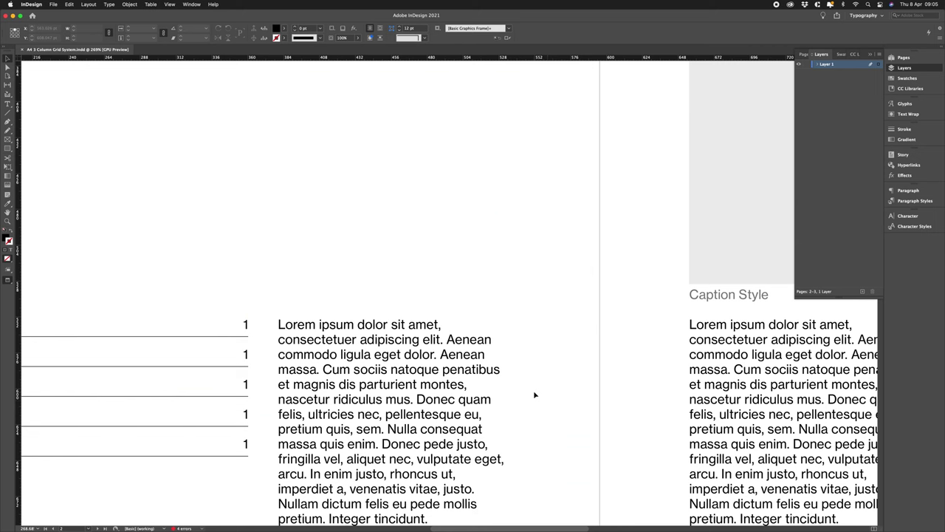
key(w)
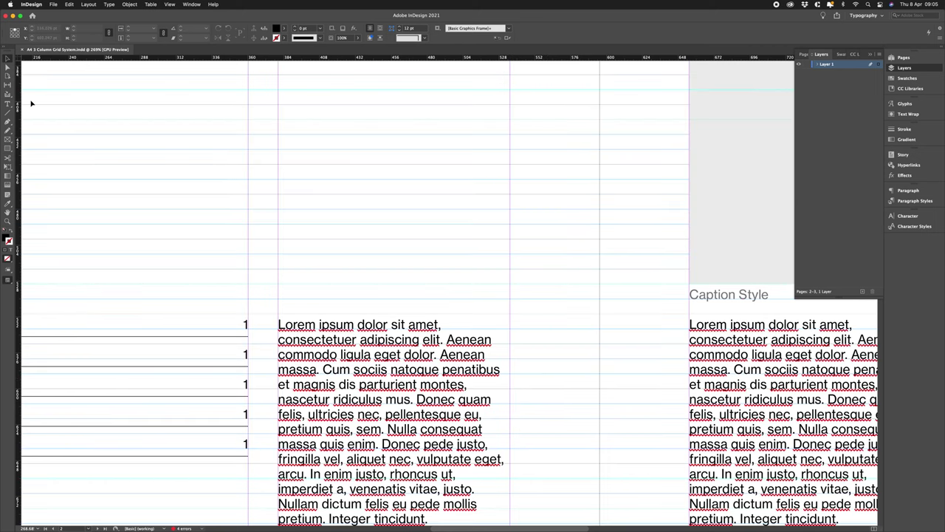
click(31, 4)
mouse_move(44, 23)
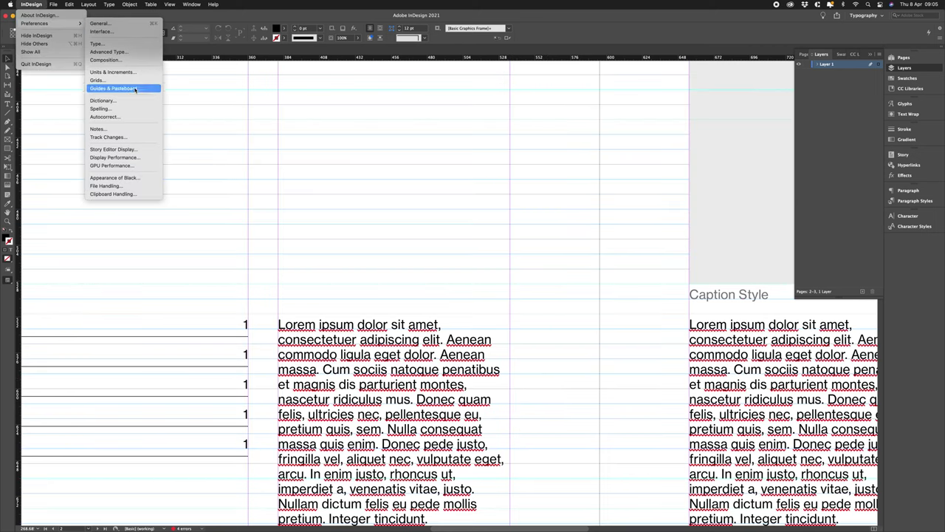
click(133, 108)
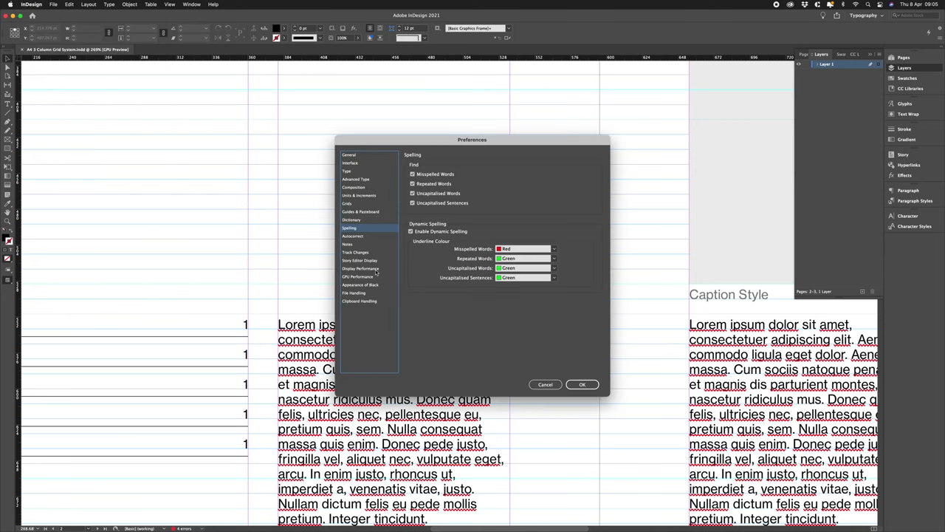
click(583, 384)
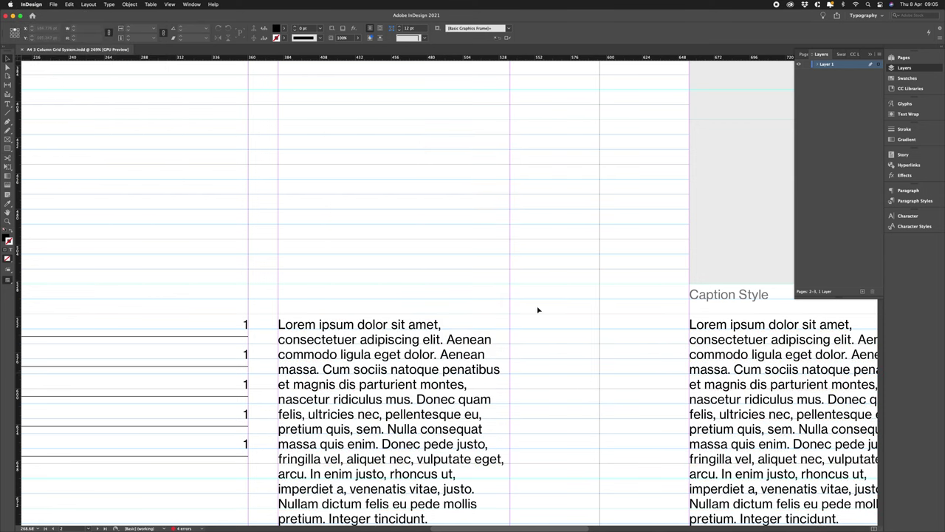
key(super+minus)
key(super+minus)
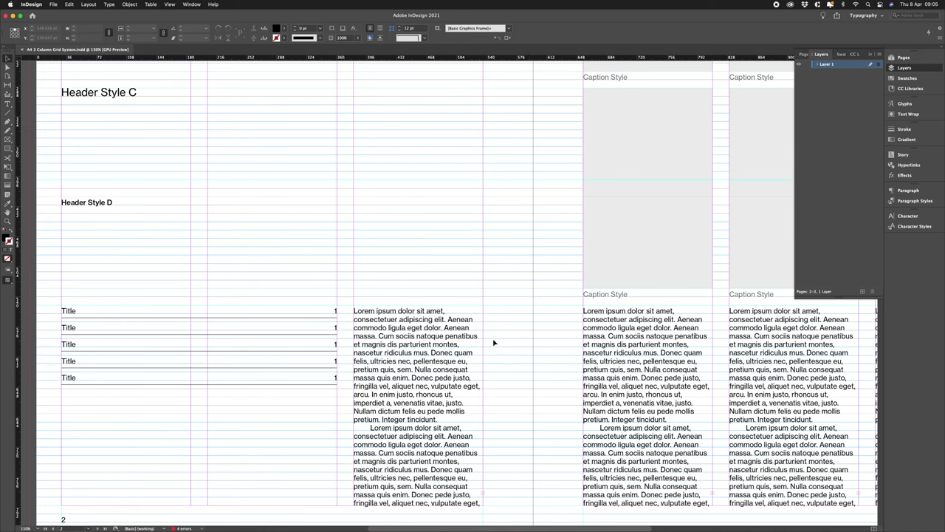
key(super+minus)
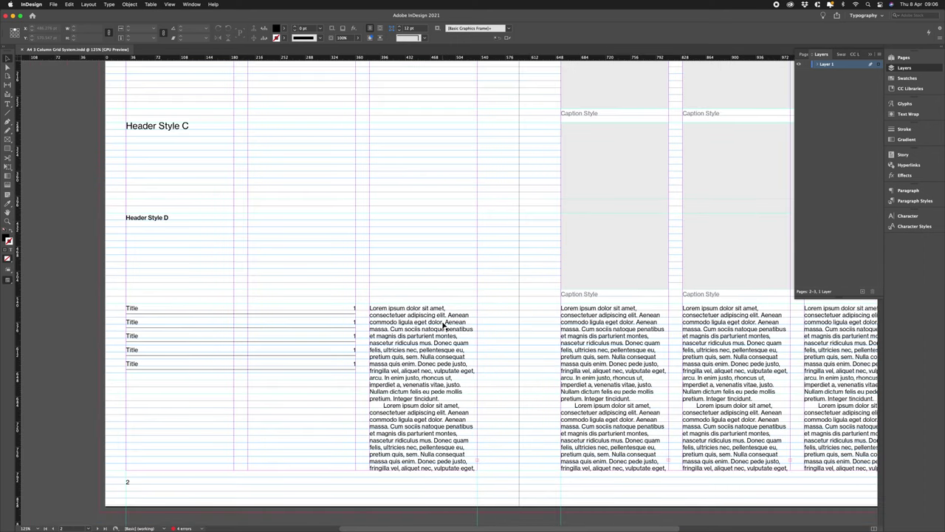
Drag the Title list frame onto the pasteboard and move the Header Style A frame down the page
scroll(438, 249, left, 3)
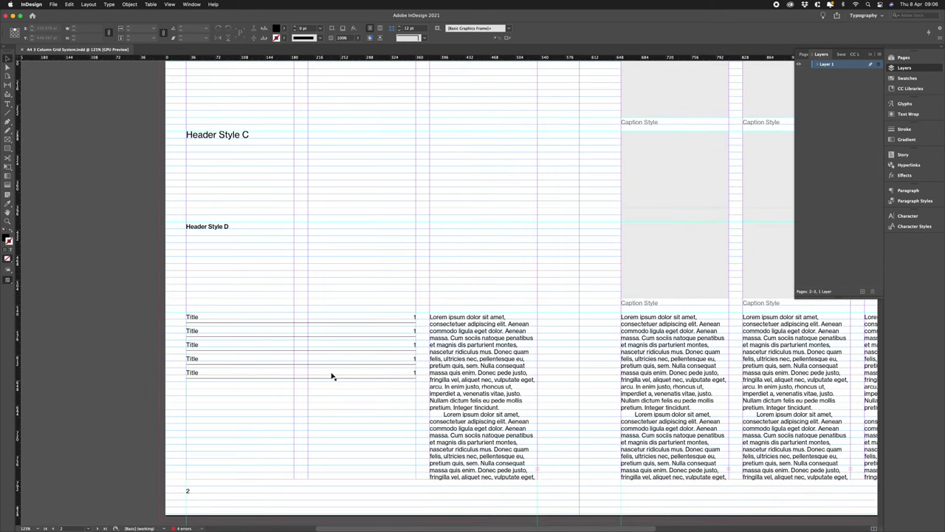
click(392, 341)
drag(392, 341, 199, 347)
scroll(406, 236, up, 5)
scroll(406, 236, right, 2)
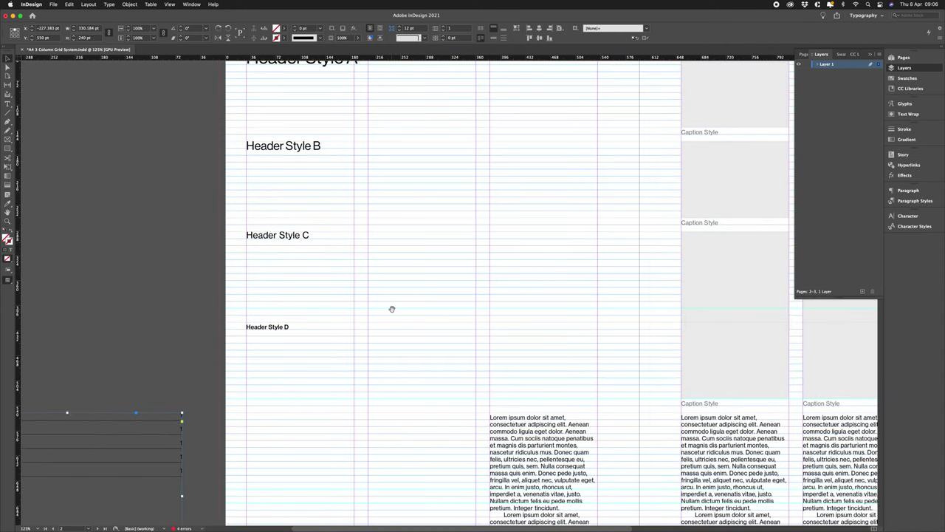
scroll(369, 280, up, 4)
scroll(369, 190, down, 3)
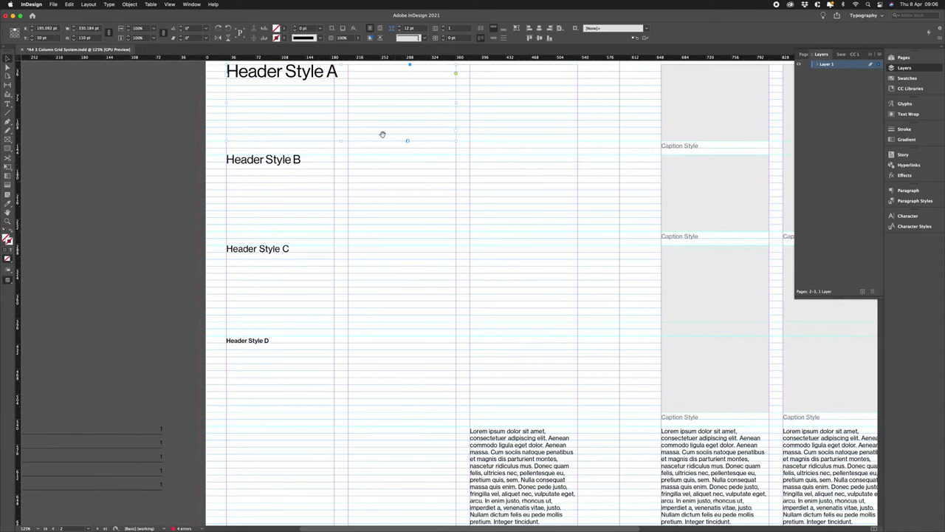
drag(377, 313, 403, 449)
Turn off Smart Guides, zoom in on Header Style A, then fit page 2 in the window
click(169, 3)
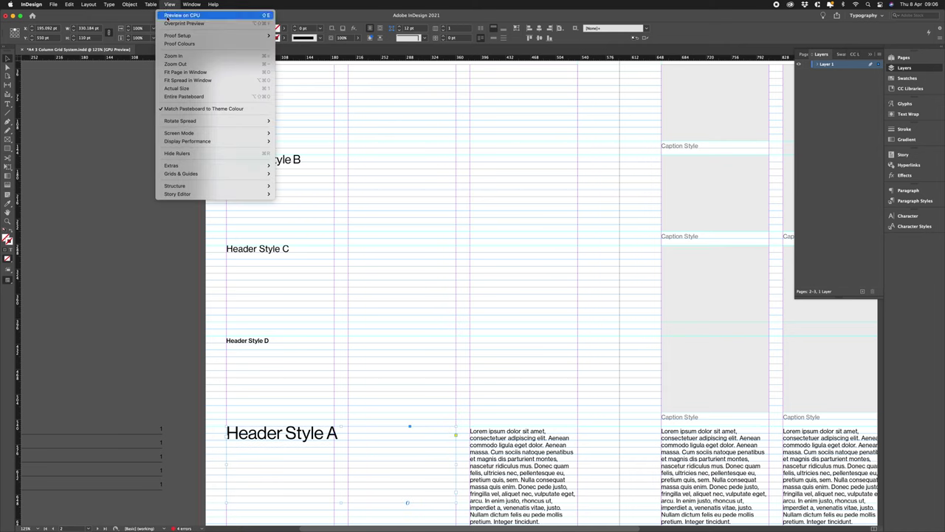
mouse_move(226, 175)
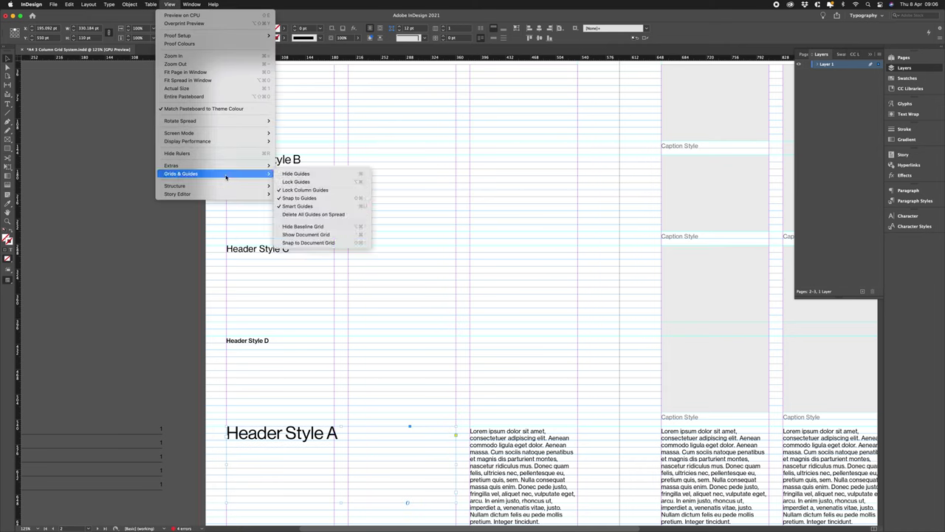
click(319, 208)
scroll(407, 279, down, 3)
scroll(406, 279, right, 2)
scroll(432, 294, down, 2)
scroll(432, 294, left, 1)
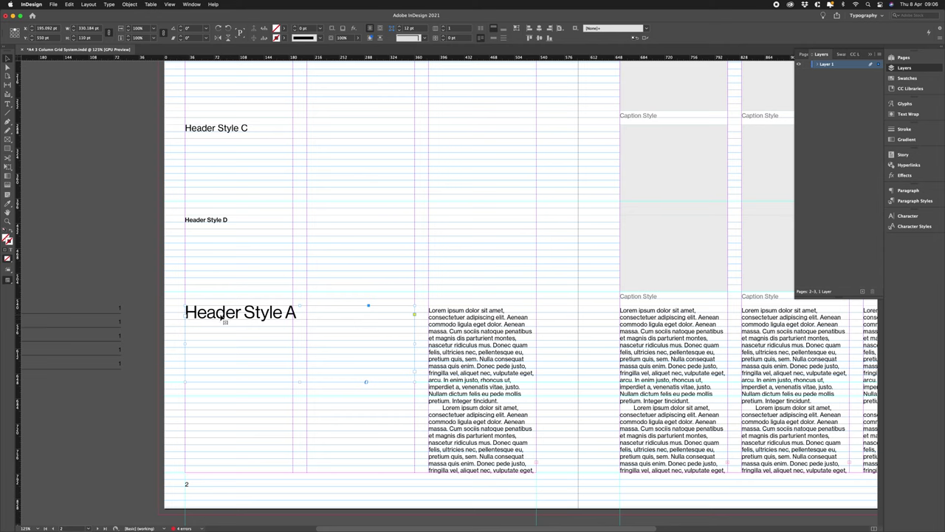
key(z)
drag(230, 310, 381, 337)
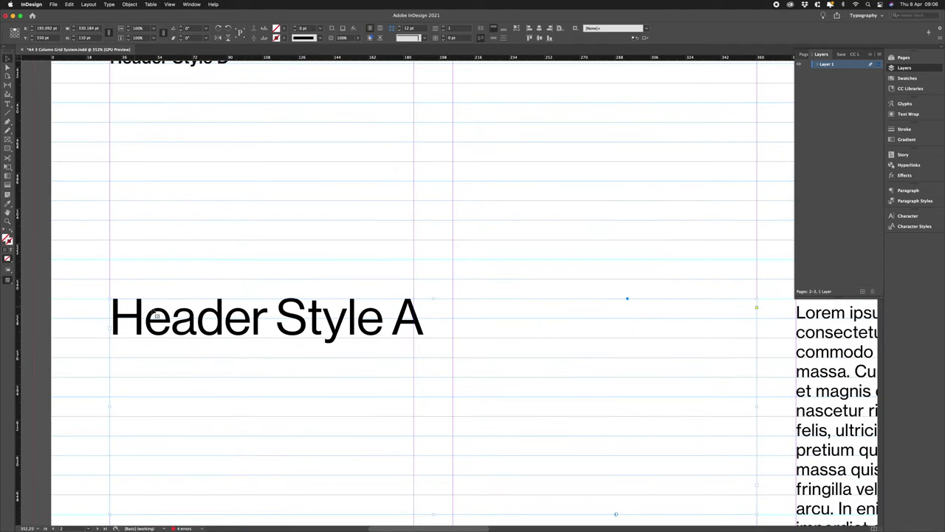
scroll(428, 322, right, 5)
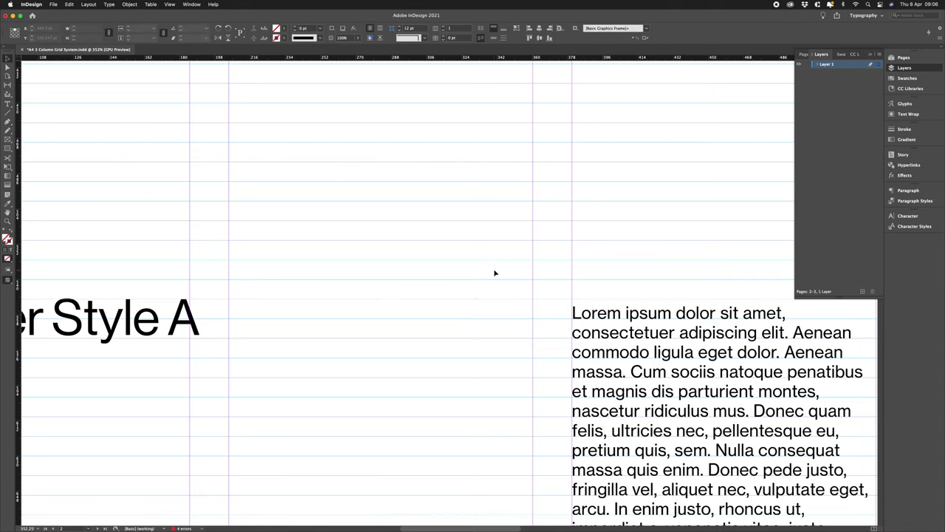
key(super+0)
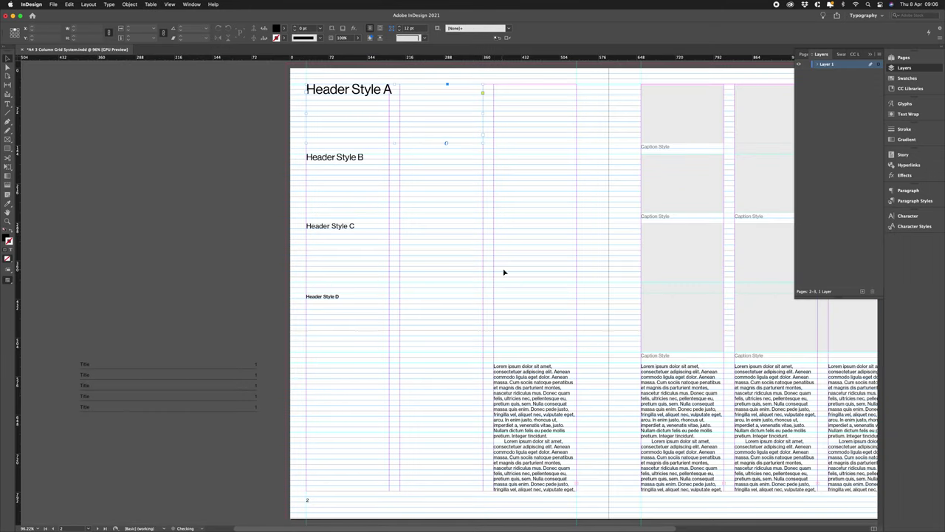
Move a grey image frame into the left page's middle column and drag Header Styles C and D onto the pasteboard
scroll(539, 259, right, 5)
drag(580, 270, 363, 266)
drag(241, 261, 111, 254)
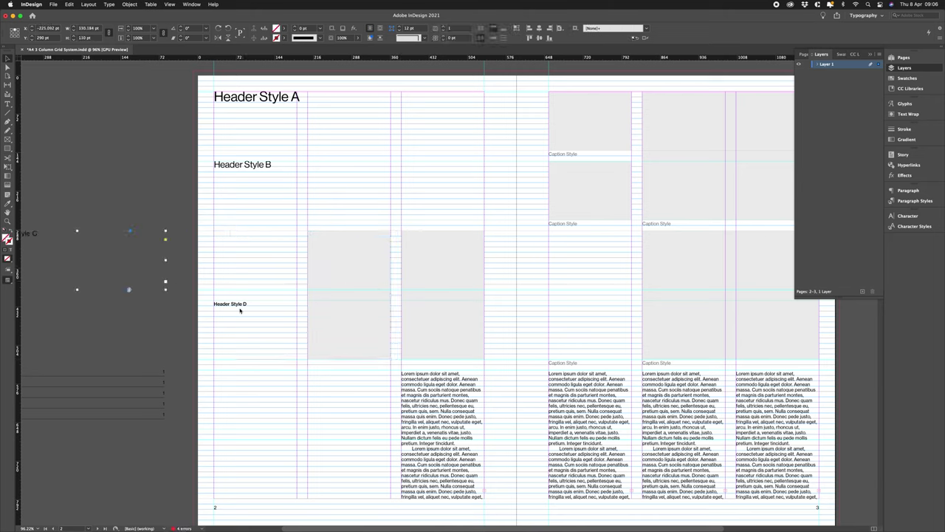
drag(236, 307, 103, 304)
Rearrange the text and image frames across the left page's columns, then view the spread at 100%
drag(353, 258, 256, 262)
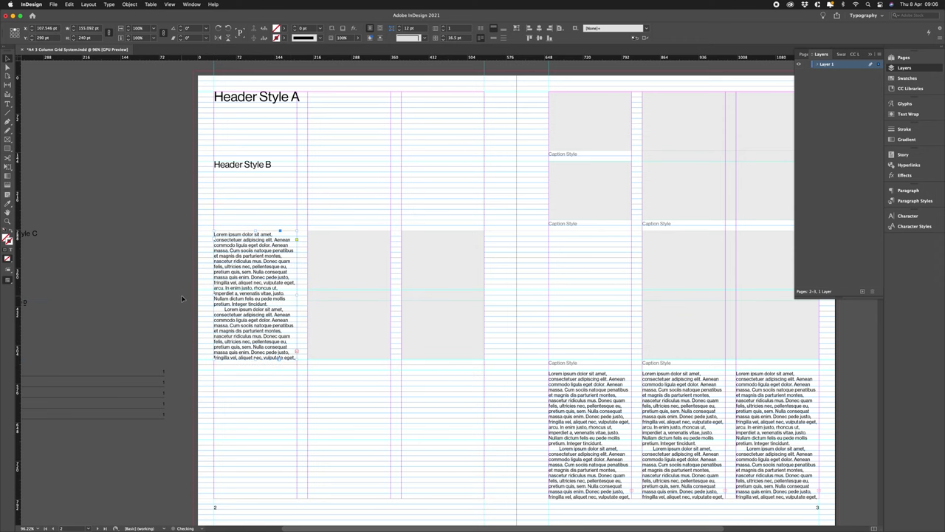
key(super+shift+a)
scroll(423, 357, up, 5)
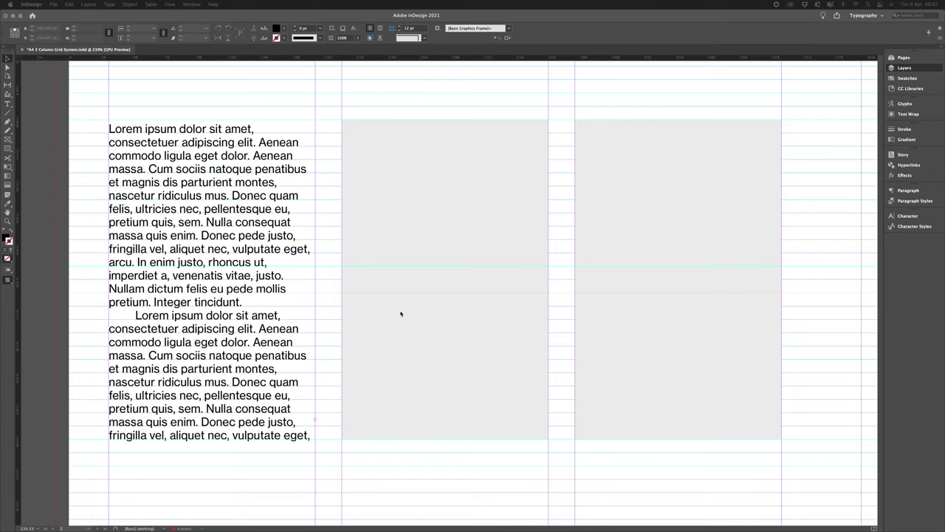
click(50, 303)
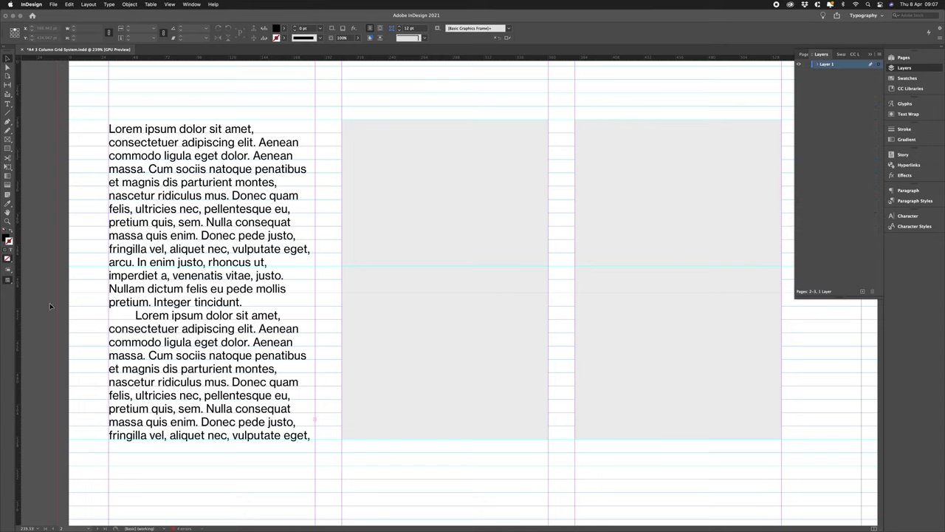
key(super+minus)
key(super+minus)
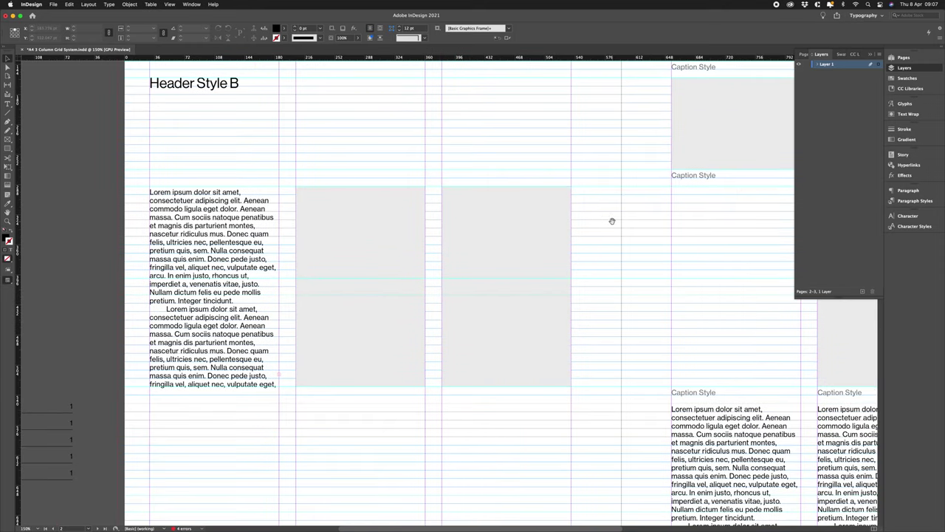
drag(612, 220, 549, 223)
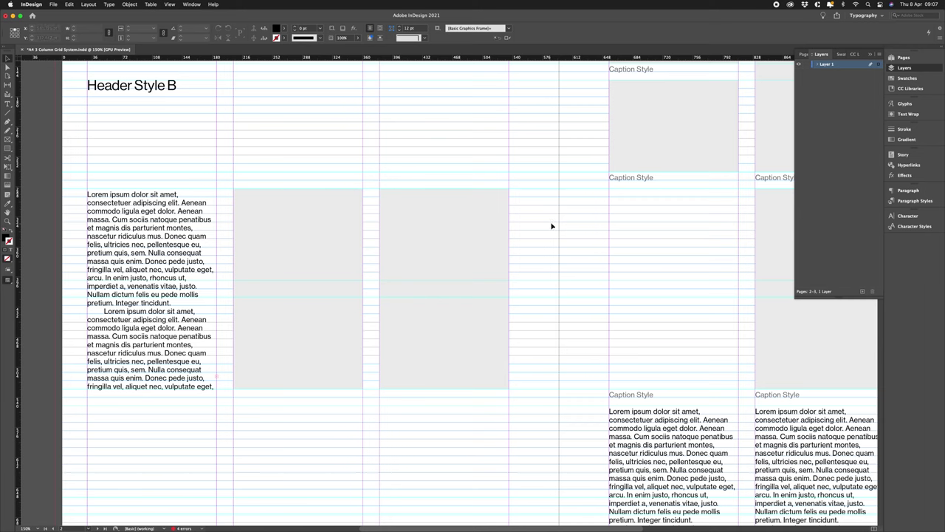
key(super+1)
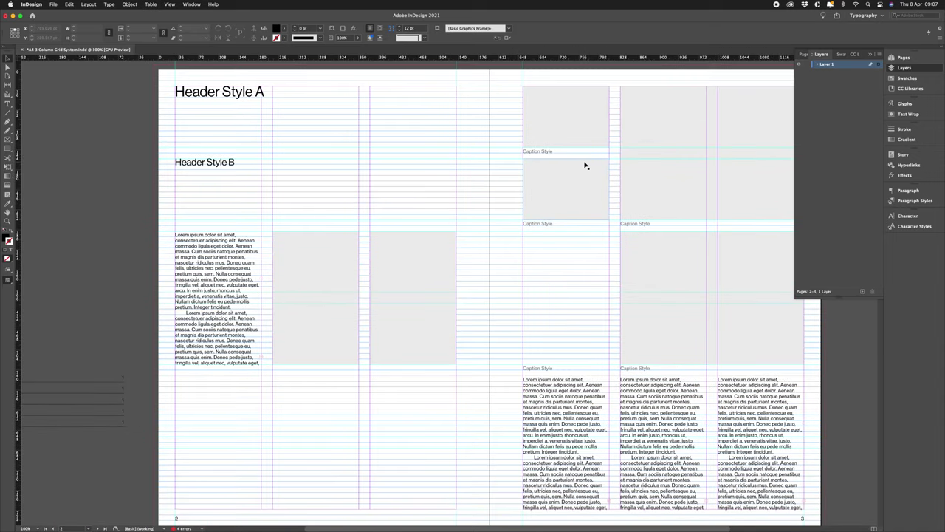
Show the Pages panel and jump to the blank pages 4–5 spread
click(904, 57)
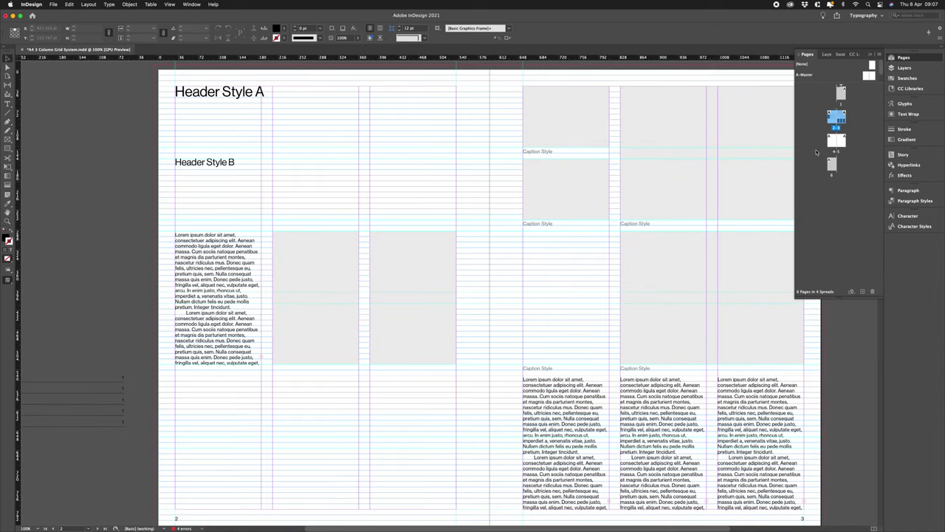
key(alt+Page_Down)
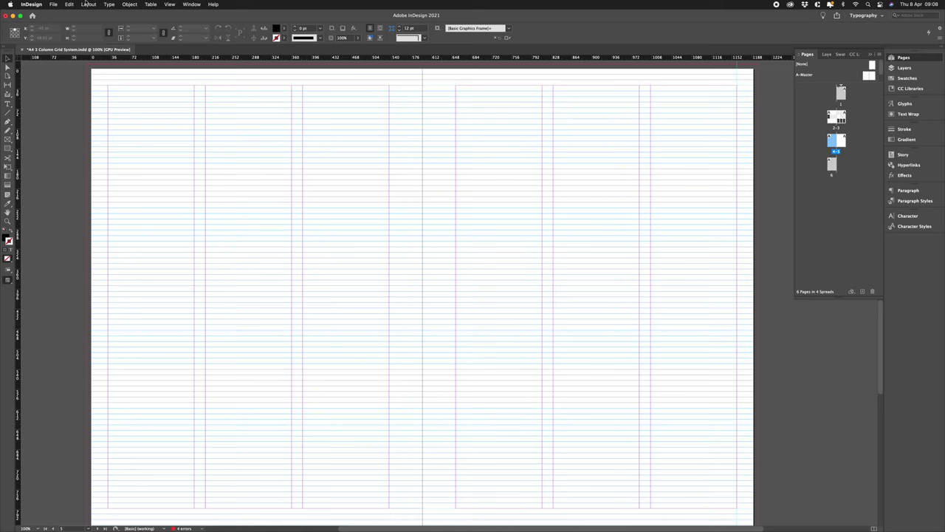
Use Layout > Create Guides to add 6 rows with a 20 pt row gutter
click(87, 5)
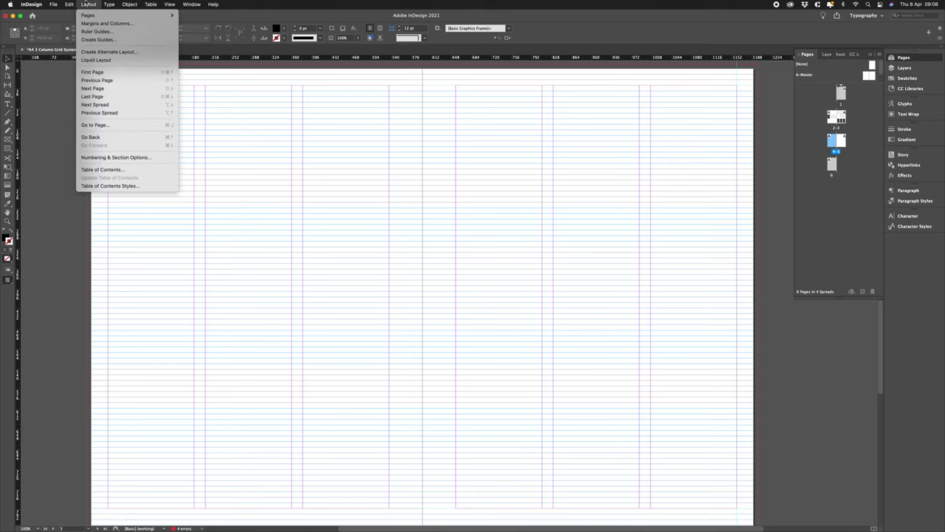
click(99, 37)
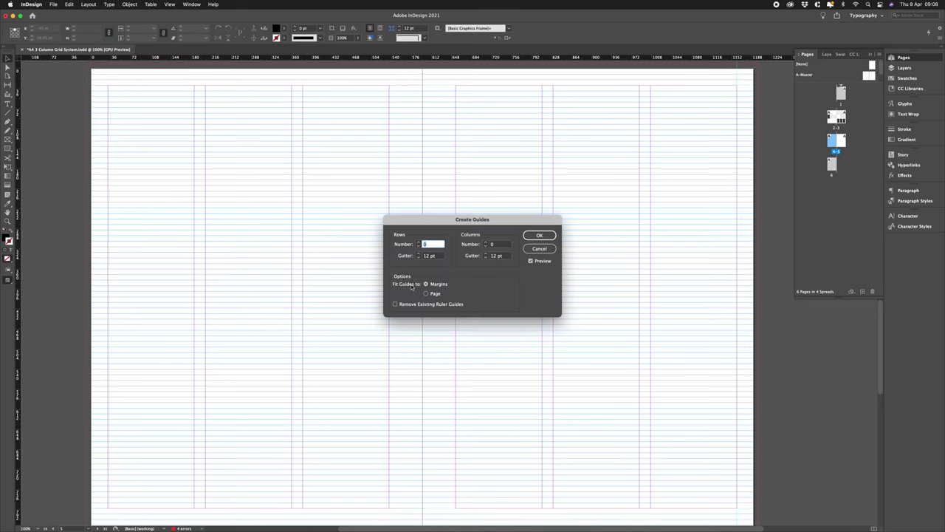
text(6)
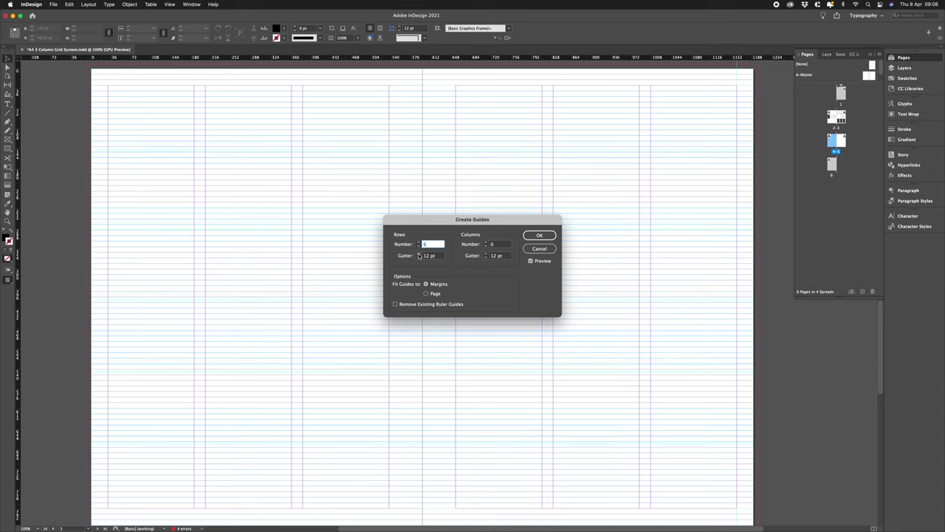
click(419, 253)
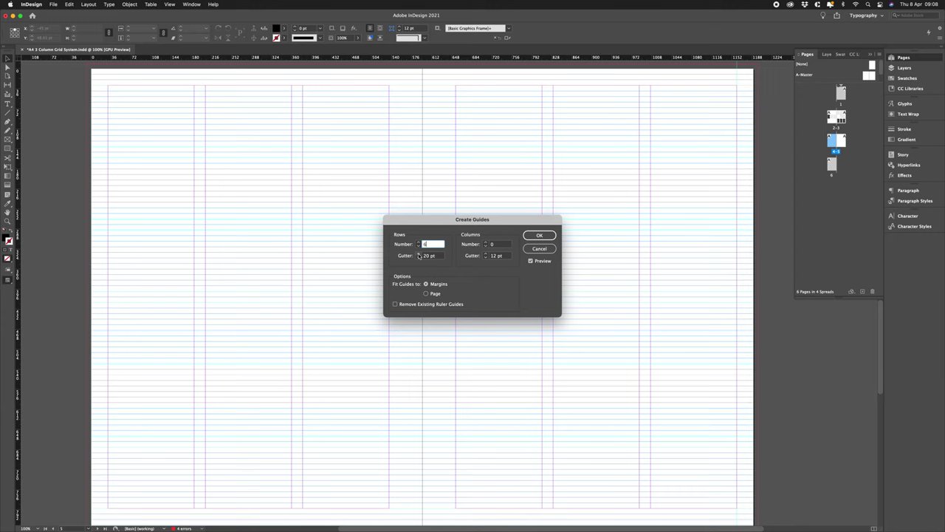
click(539, 235)
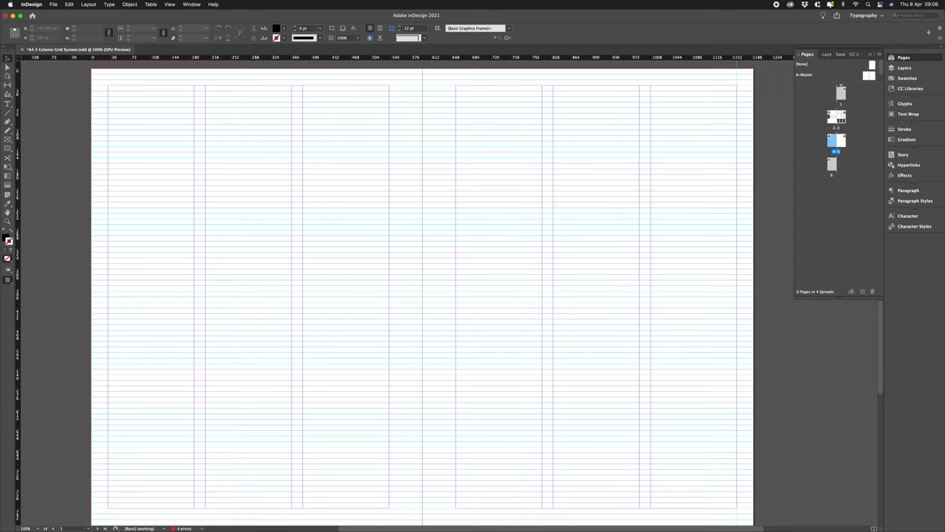
Create a new layer from the Layers panel menu and name it F-Height
click(906, 67)
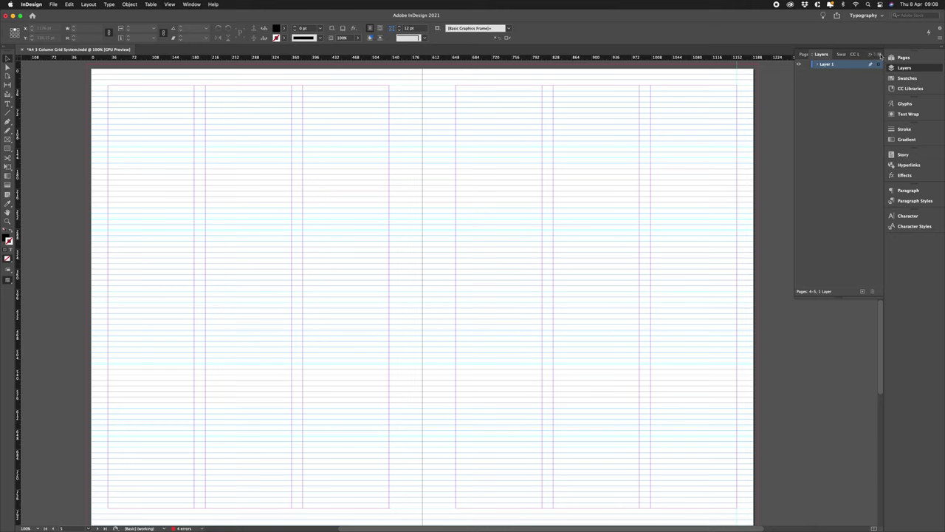
click(880, 55)
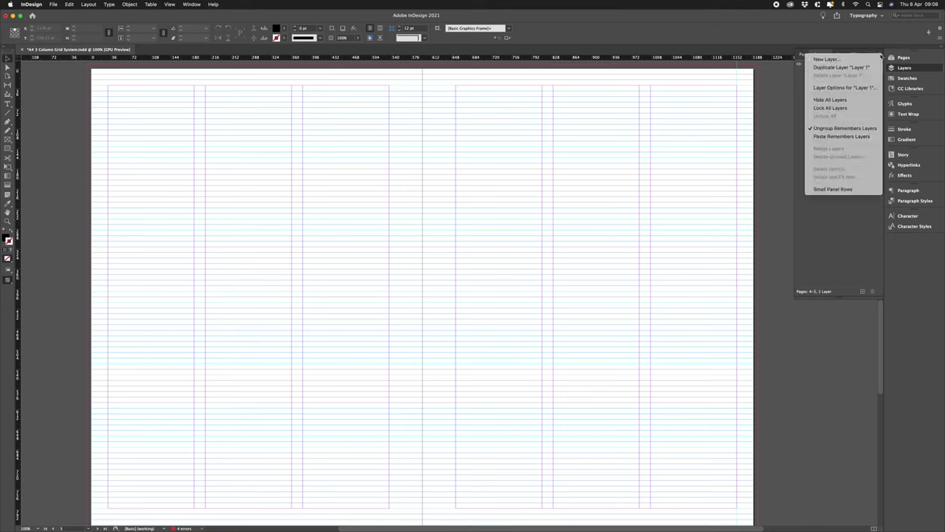
click(853, 59)
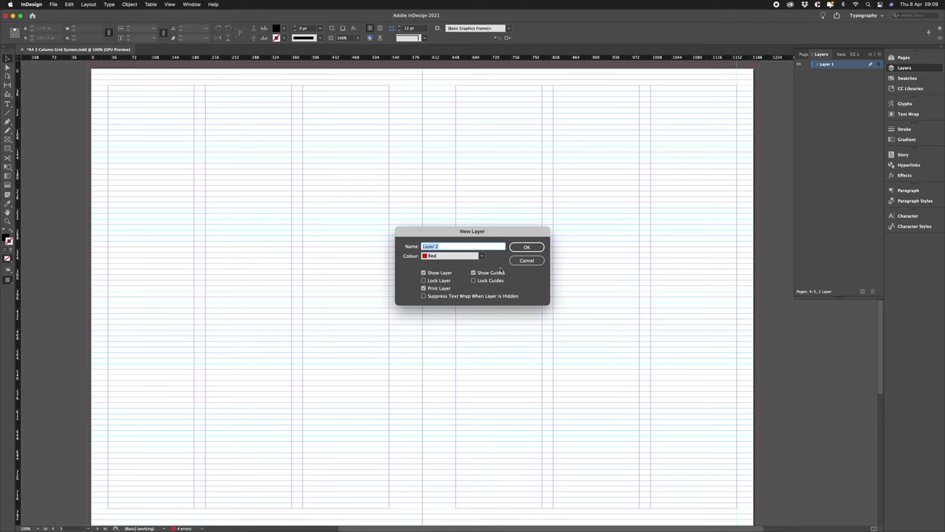
text(G)
text(-Height)
key(Return)
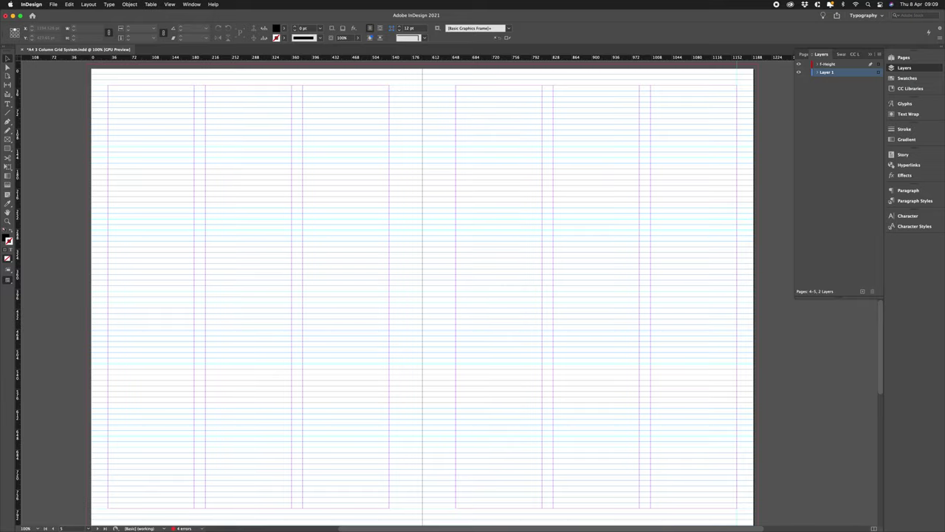
Remove a stray f accidentally typed after 'amet,' in the body text and deselect the frame
scroll(495, 161, up, 10)
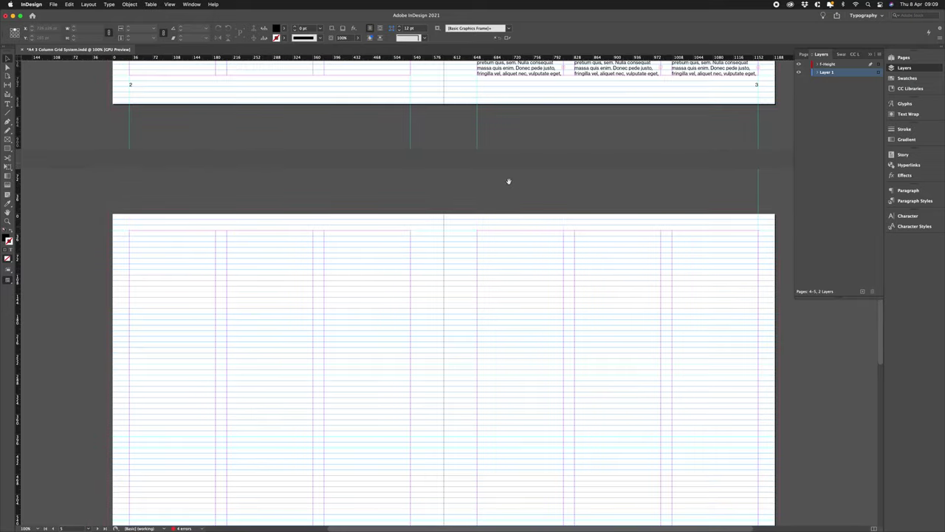
scroll(487, 326, up, 2)
scroll(508, 317, up, 6)
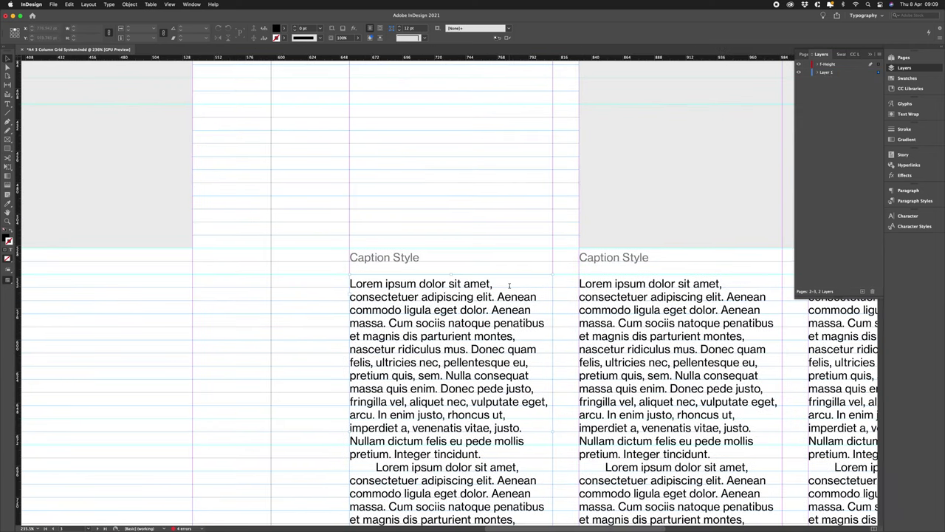
click(509, 285)
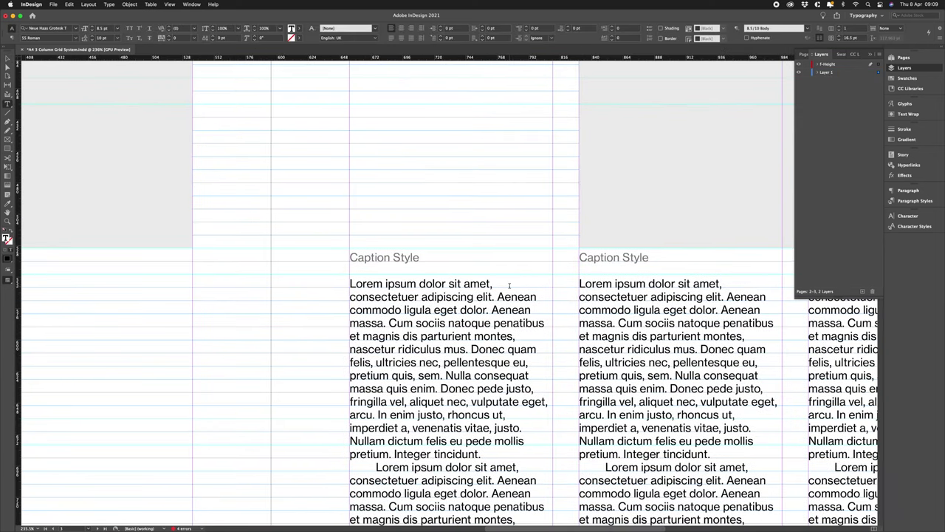
text(f)
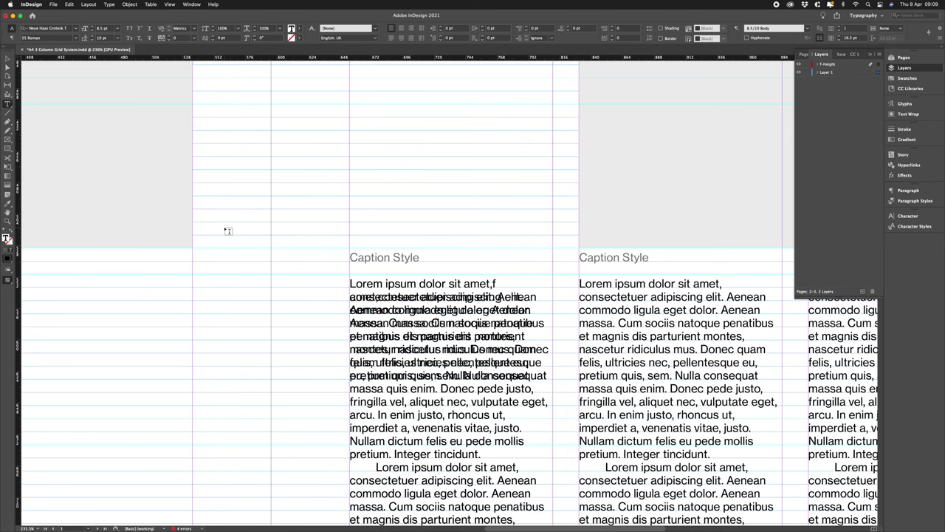
key(BackSpace)
key(Escape)
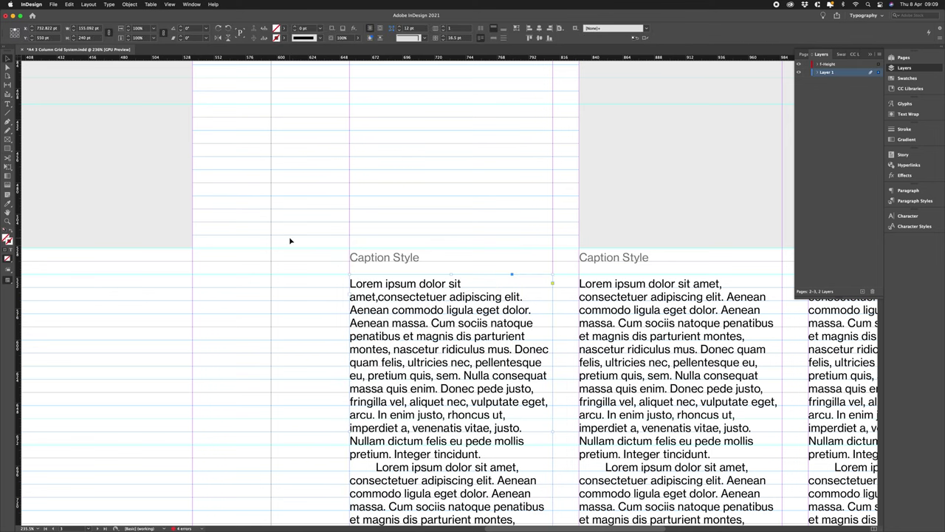
click(290, 239)
On the blank spread, make a text frame holding 'f', fit it to content, and move it toward the column top
key(super+0)
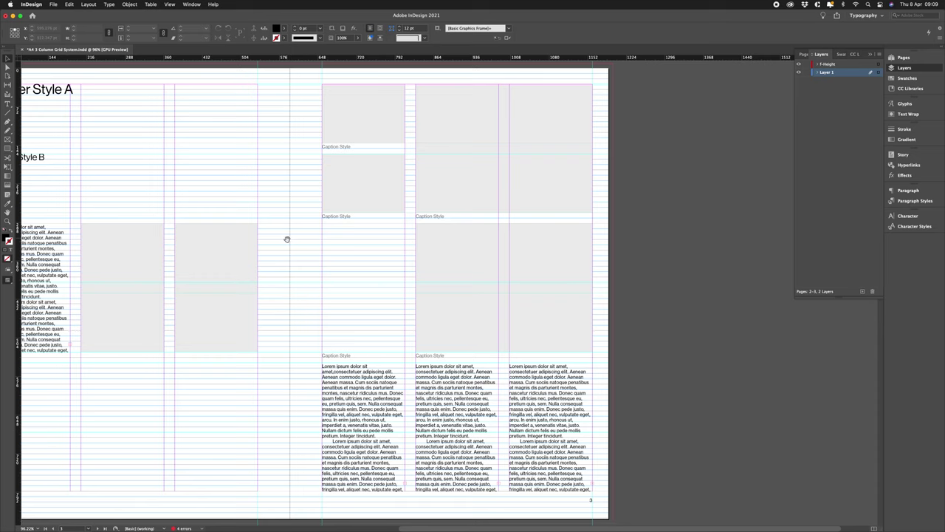
scroll(286, 238, down, 10)
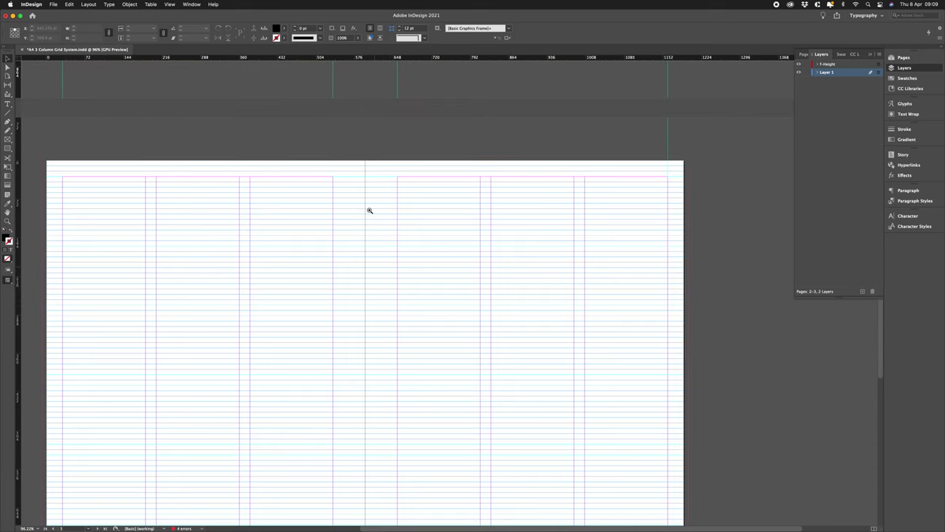
drag(369, 210, 441, 243)
key(super+v)
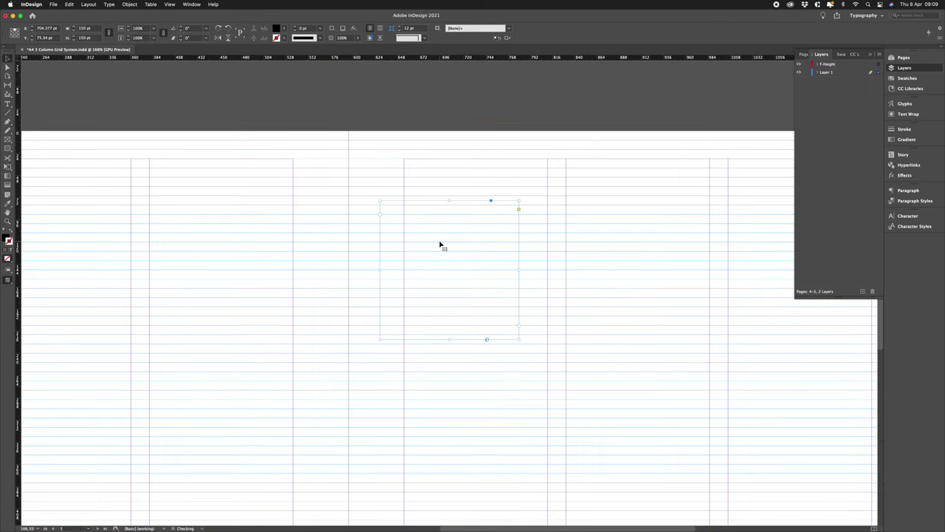
text(f)
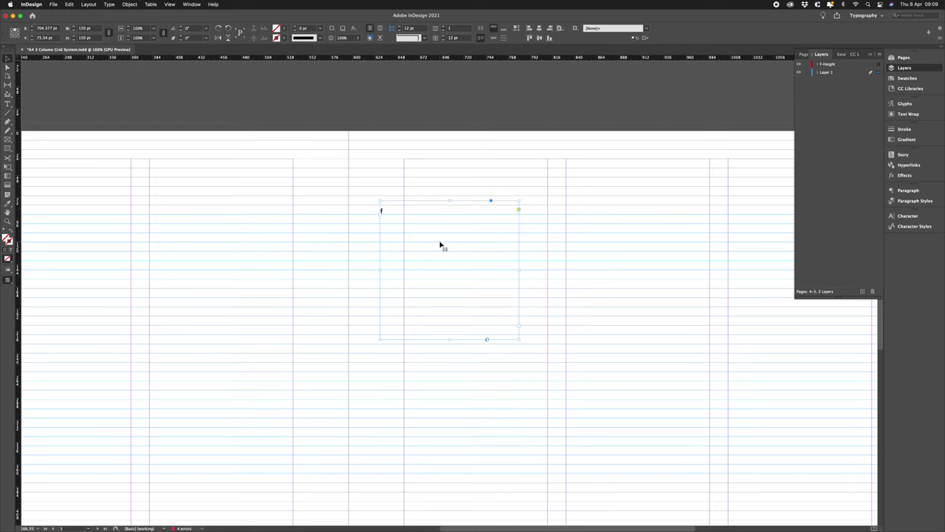
key(super+alt+c)
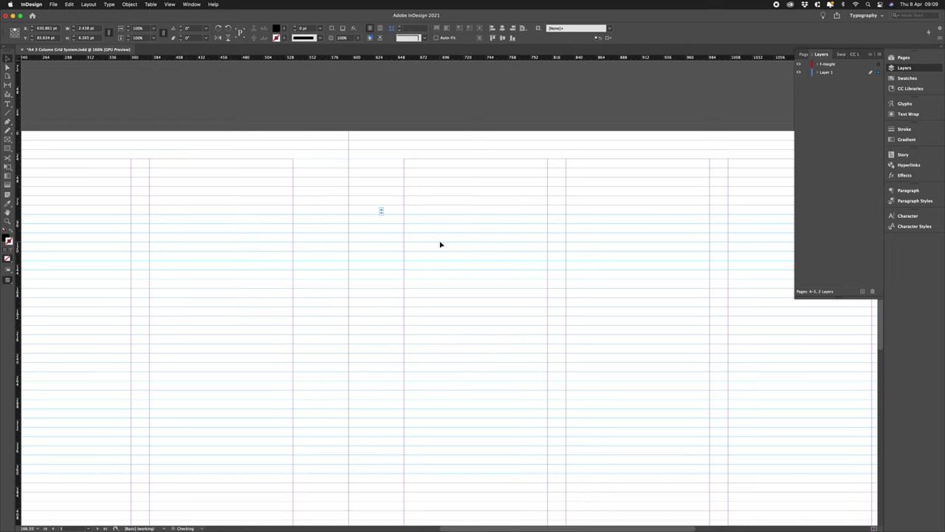
click(323, 184)
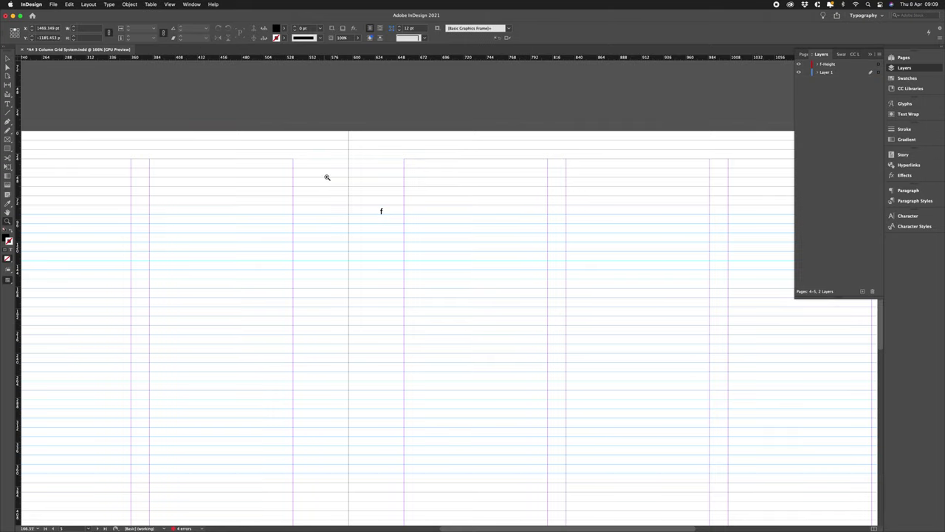
scroll(324, 180, up, 5)
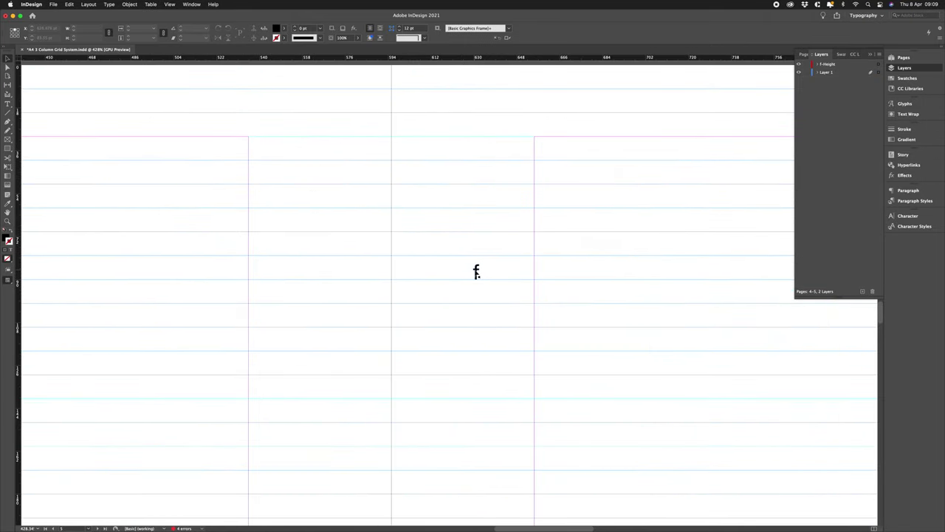
drag(473, 271, 336, 154)
Drop the f frame just below the top margin and turn Smart Guides back on
click(375, 155)
key(z)
click(169, 4)
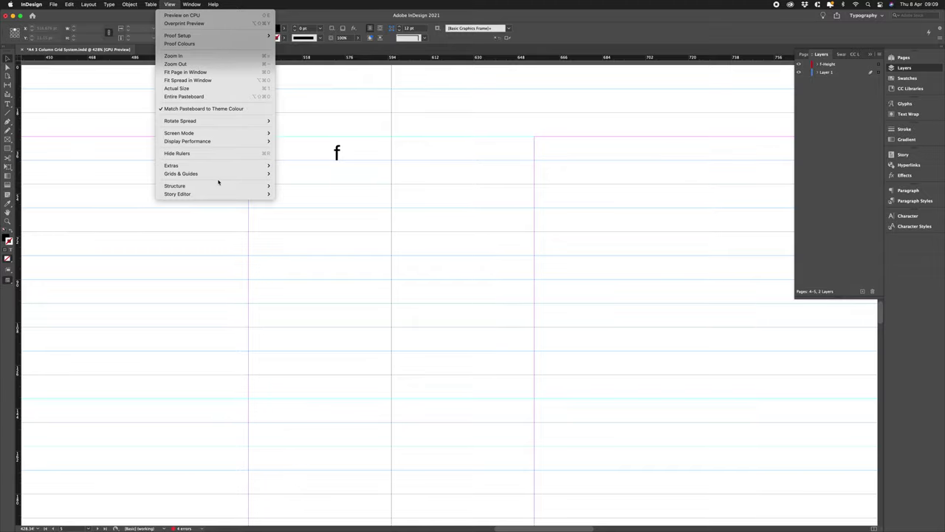
mouse_move(216, 174)
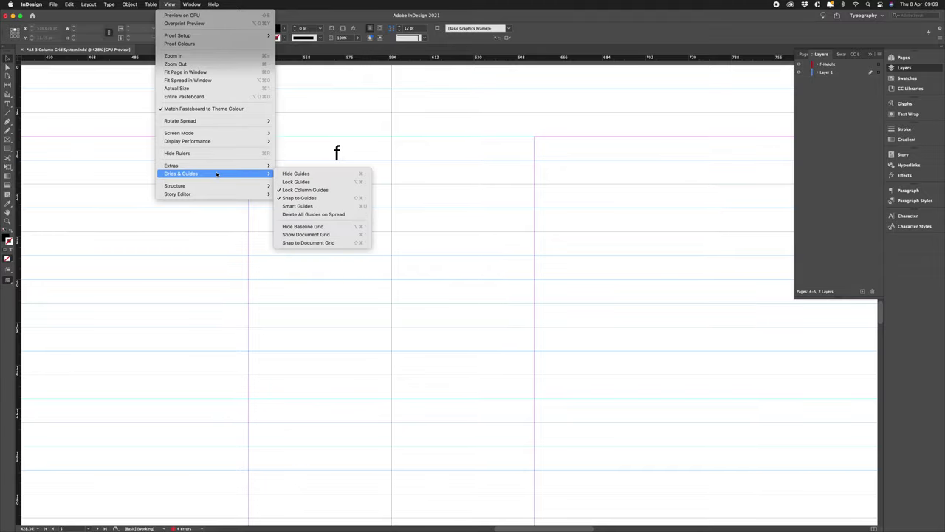
click(341, 206)
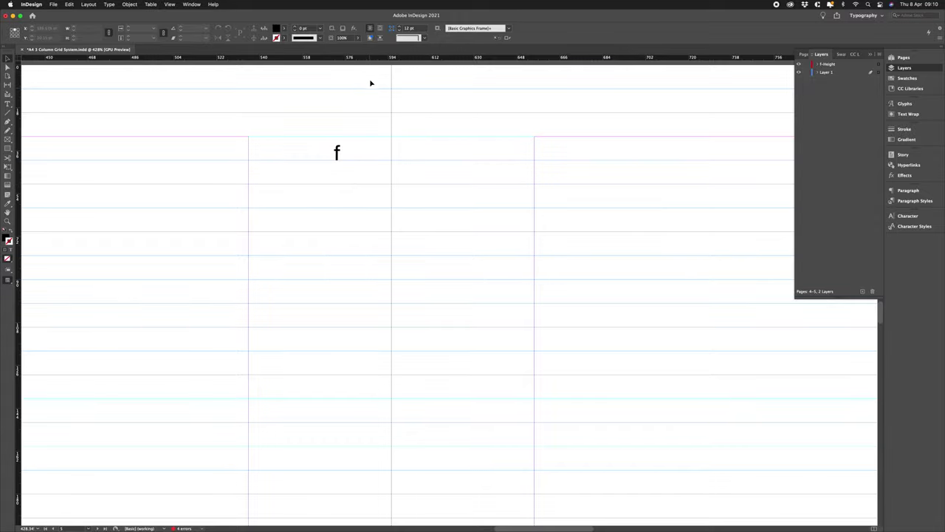
Pull a horizontal guide from the top ruler to the top of the f and select it
drag(372, 58, 362, 146)
click(337, 152)
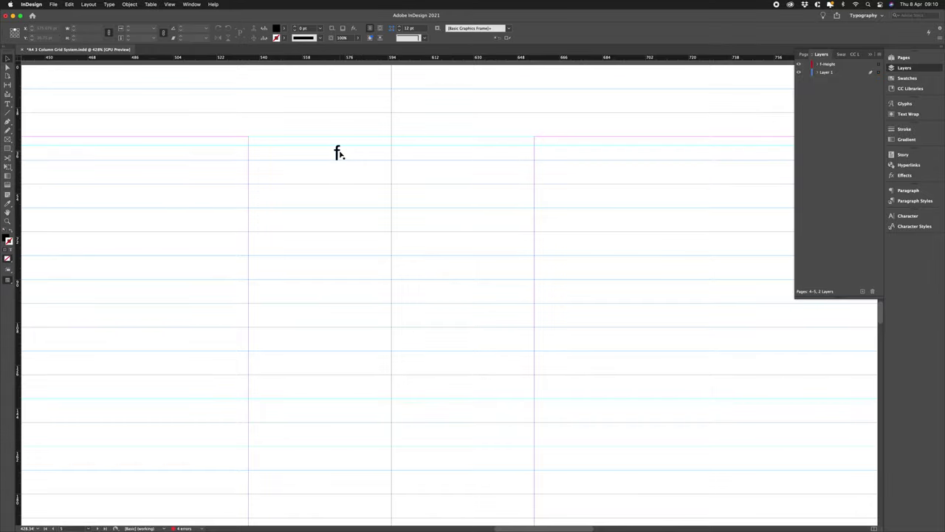
click(338, 153)
click(339, 147)
Set the new guide's colour to Light Grey in Ruler Guides, then fit the page in the window
right_click(340, 147)
mouse_move(361, 189)
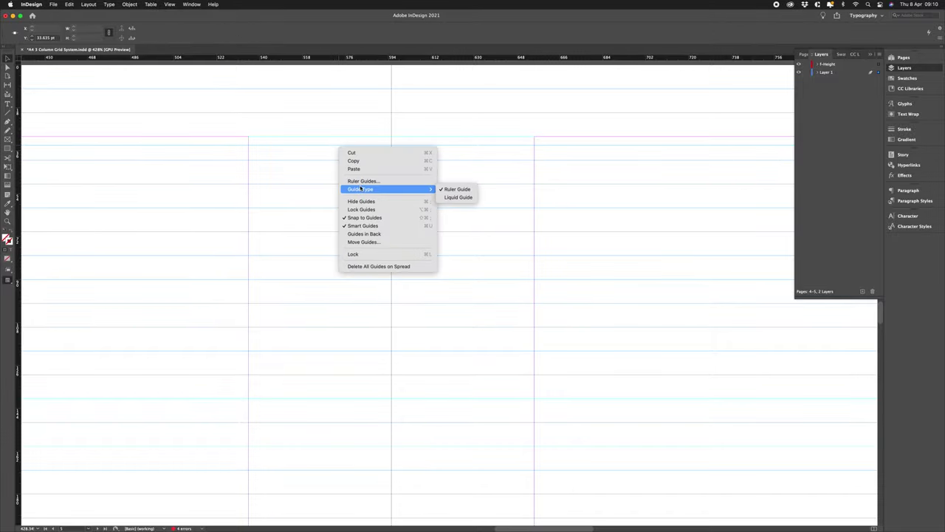
click(361, 181)
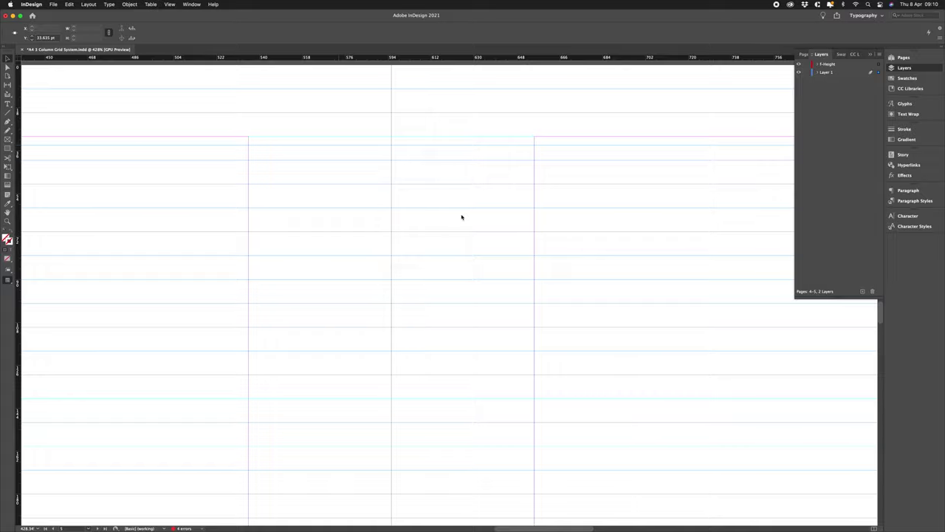
click(501, 271)
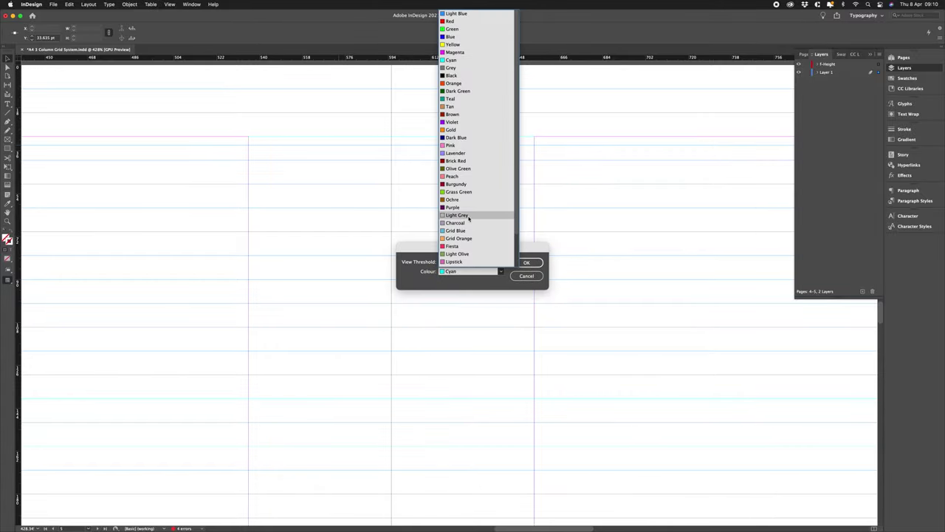
click(468, 216)
click(526, 262)
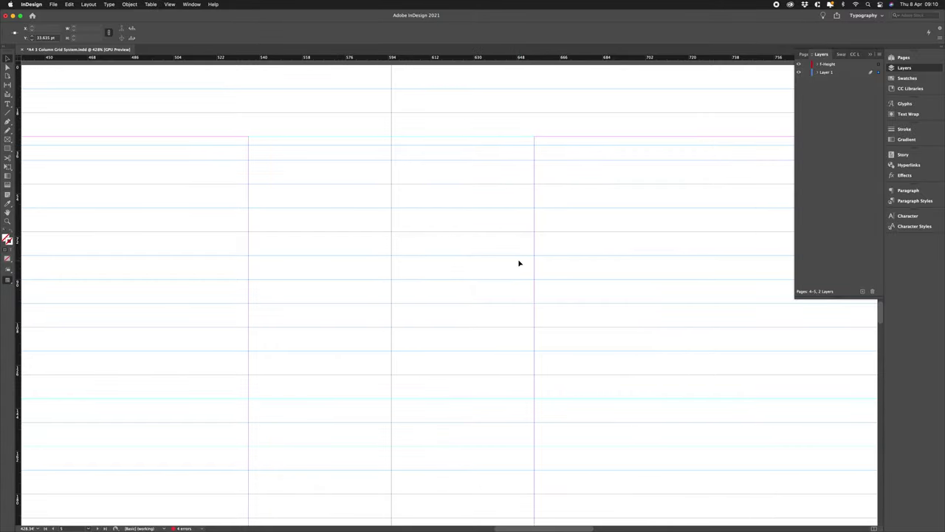
key(super+0)
drag(415, 249, 482, 246)
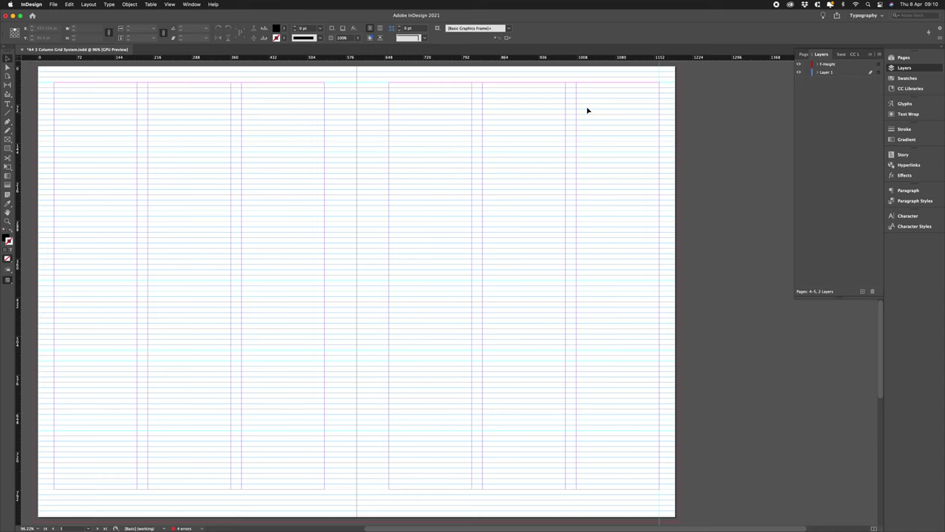
Target the F-Height layer, undo an accidental frame deletion, and reopen Ruler Guides without changes
click(833, 68)
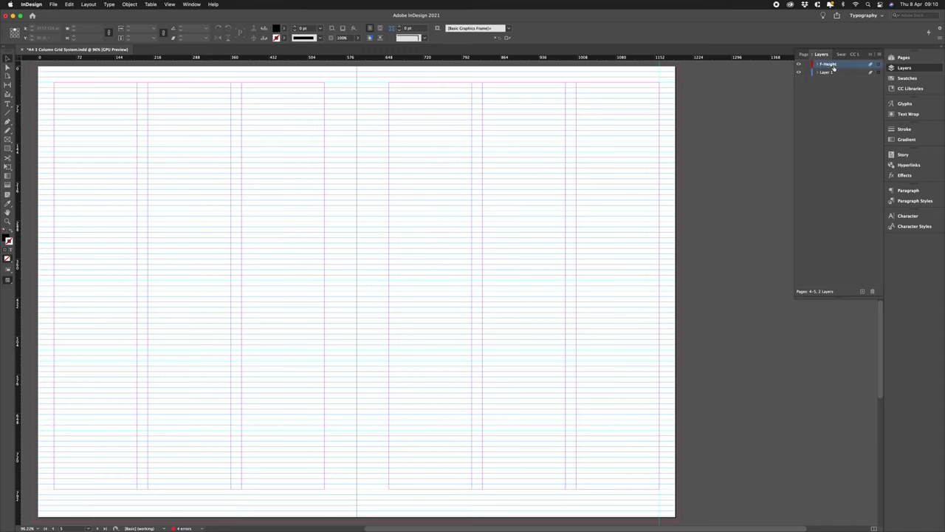
key(Delete)
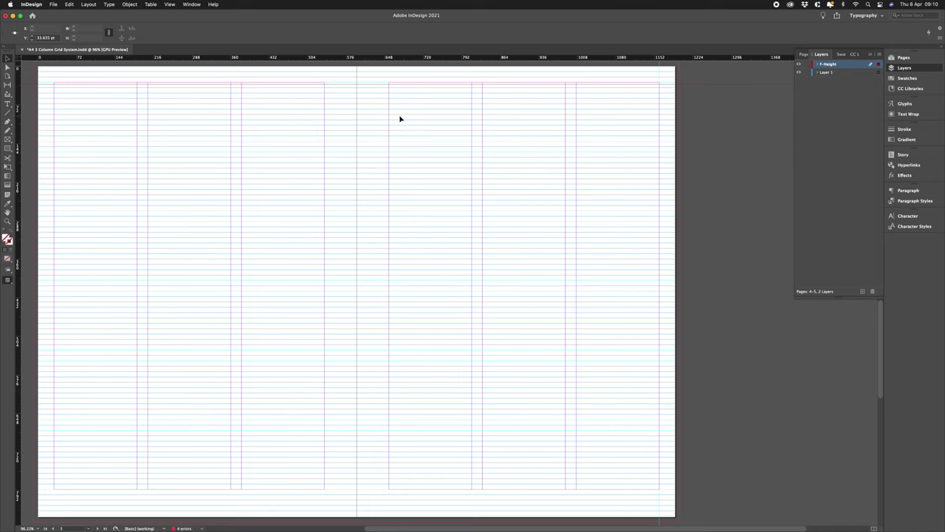
key(super+z)
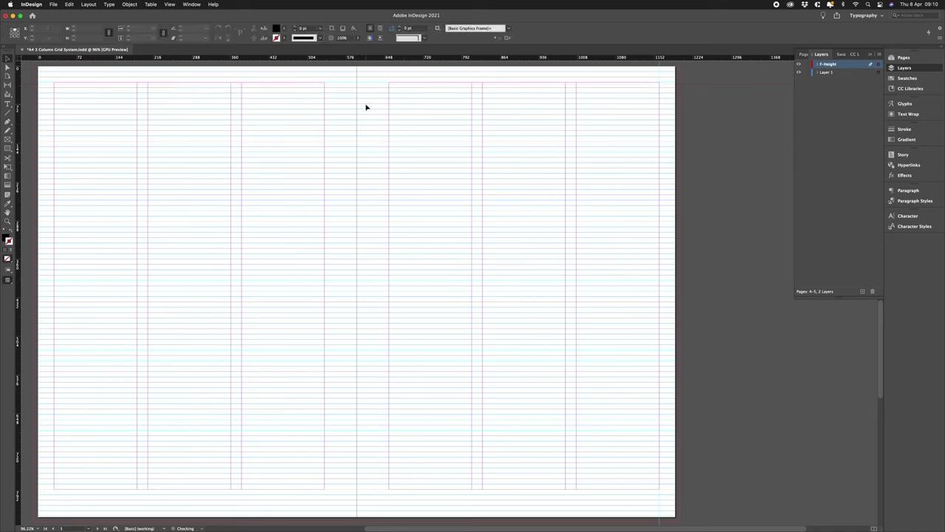
click(365, 108)
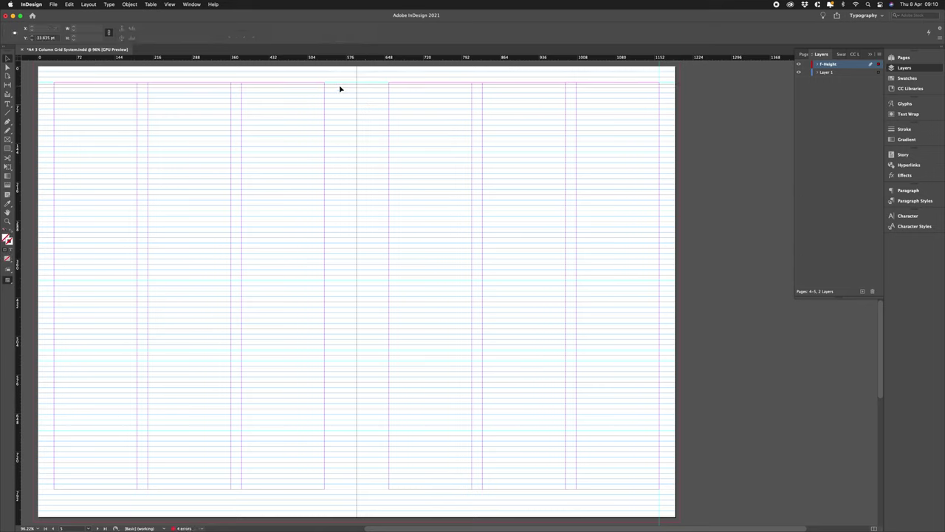
right_click(341, 87)
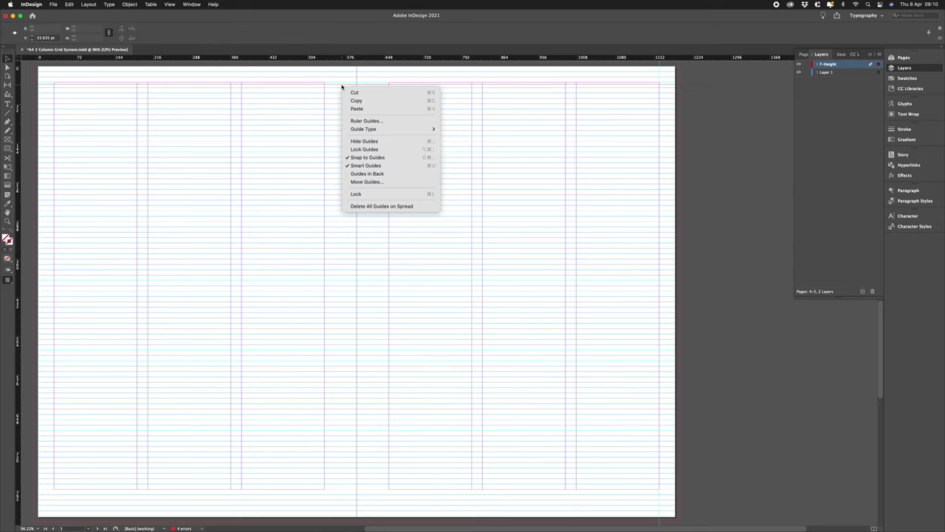
click(374, 123)
key(Return)
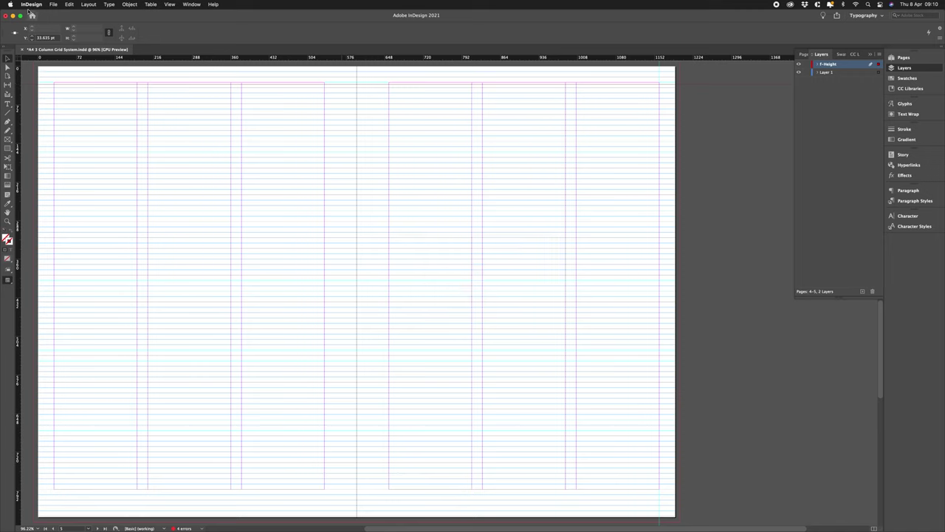
Step and repeat the 33.635 pt guide 75 times with a 10 pt vertical offset
click(70, 4)
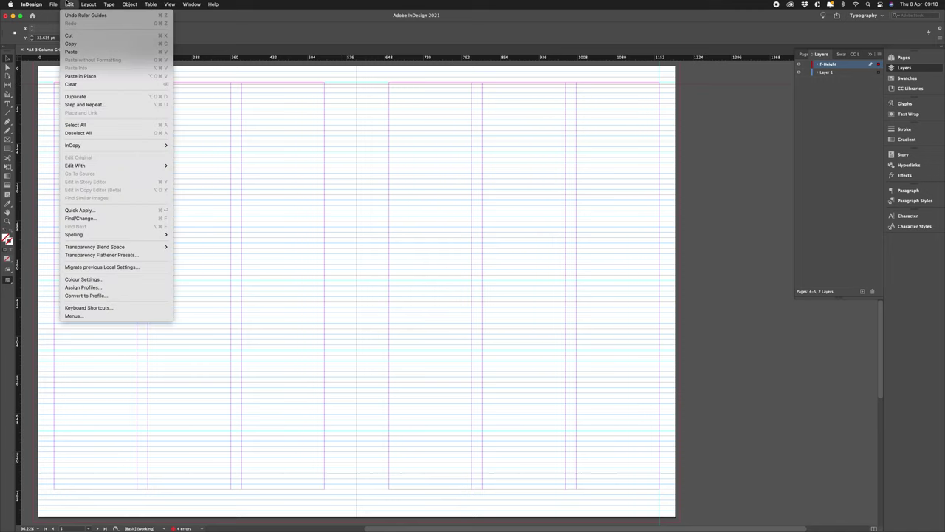
click(111, 104)
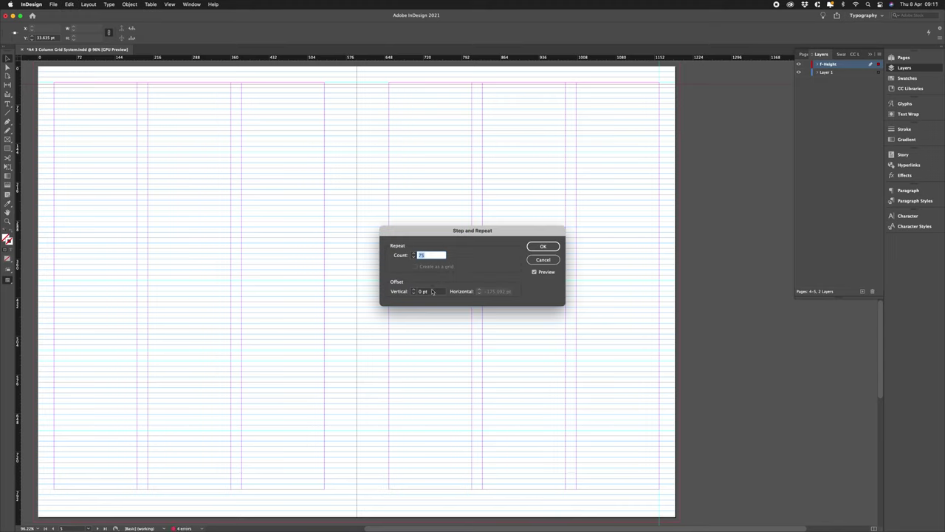
key(Tab)
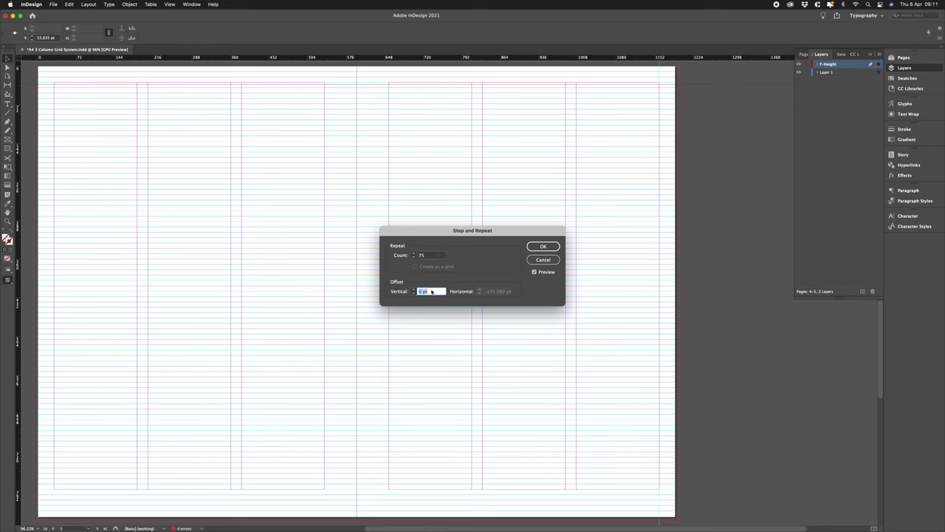
text(10 pt)
key(Tab)
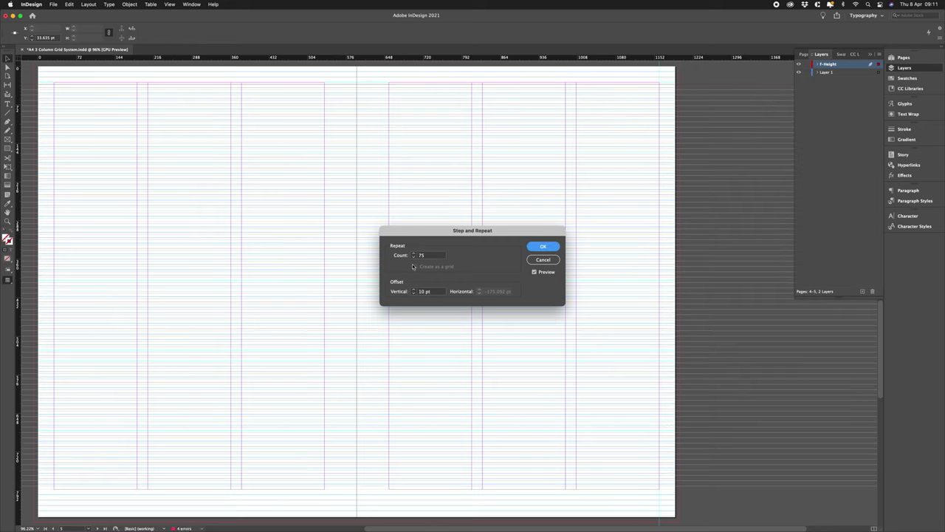
click(414, 257)
click(415, 257)
click(414, 257)
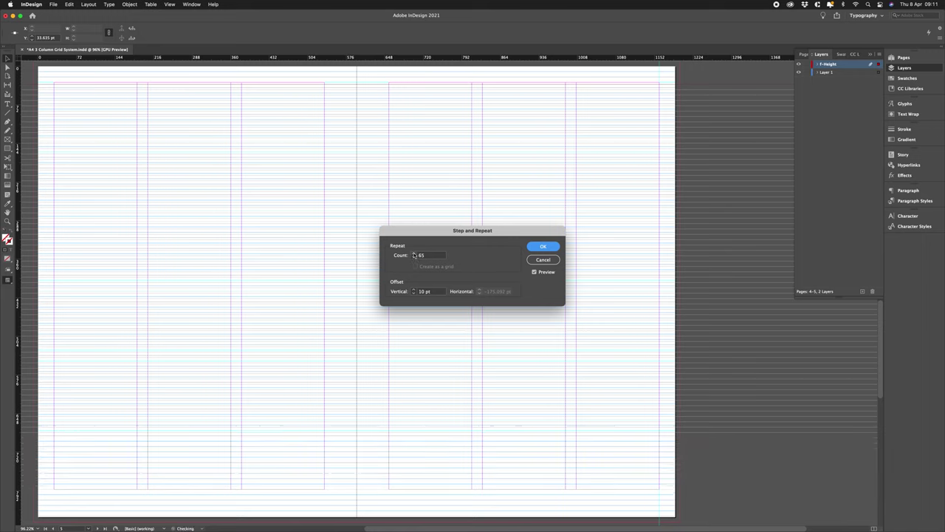
click(414, 257)
click(414, 257)
click(414, 253)
click(414, 253)
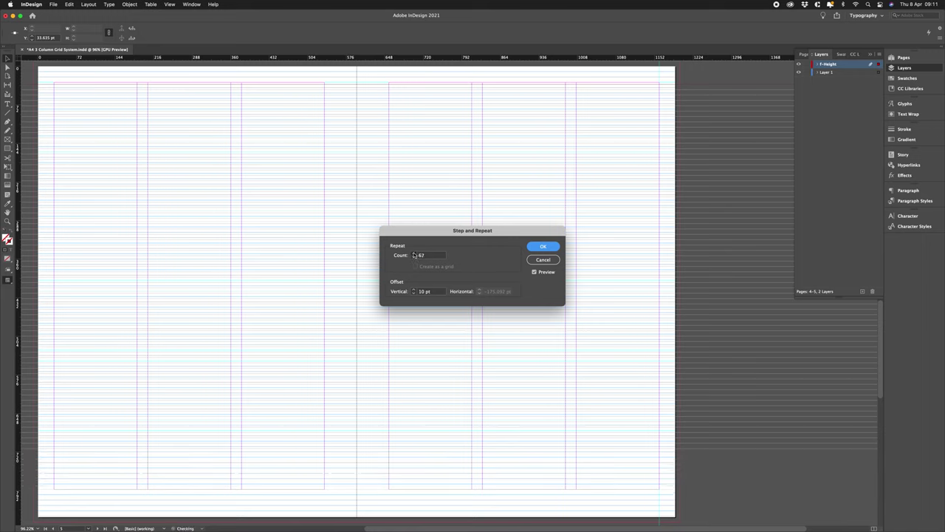
click(414, 253)
click(414, 253)
click(414, 253)
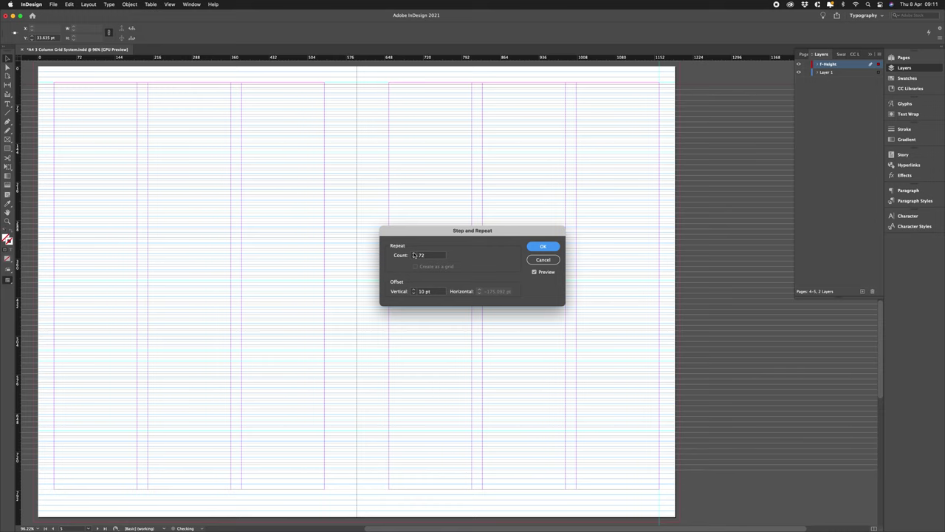
click(414, 253)
click(414, 253)
click(414, 254)
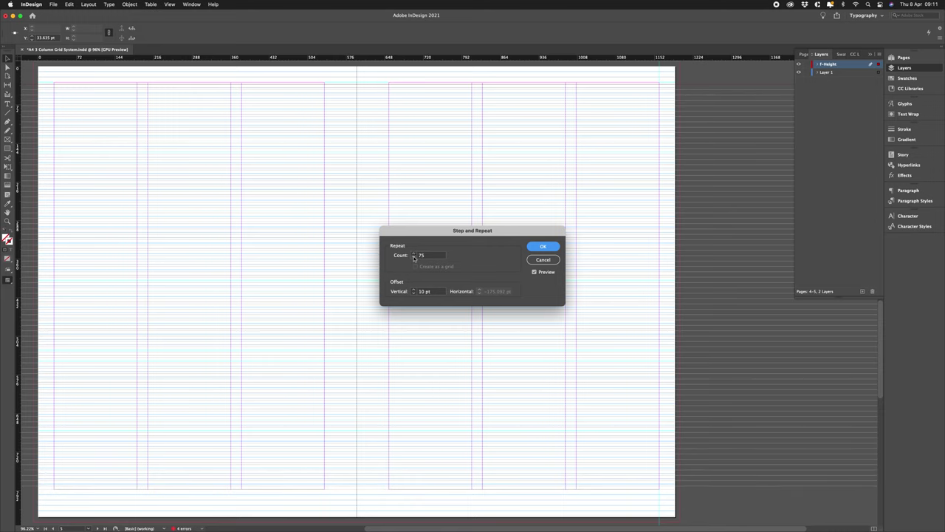
click(543, 247)
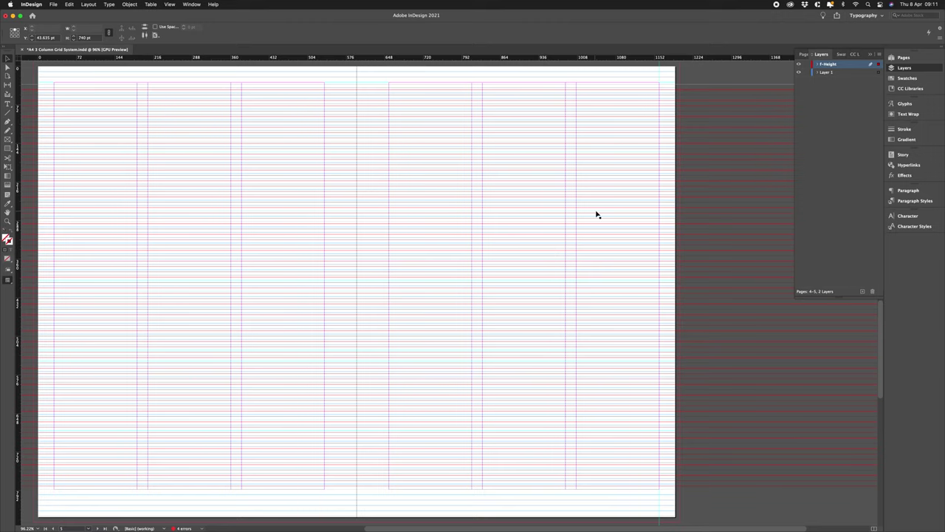
Deselect the new guides and toggle the F-Height layer off and on to check them
click(704, 76)
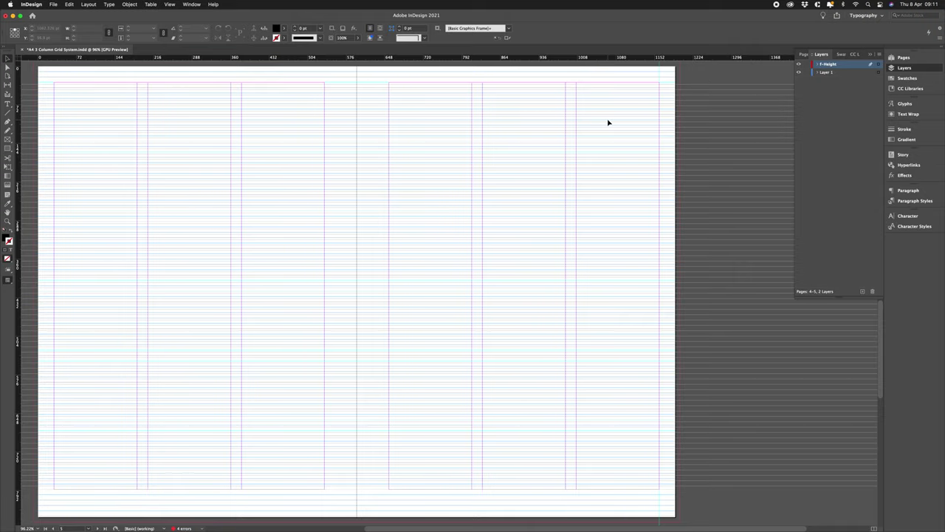
scroll(608, 122, right, 3)
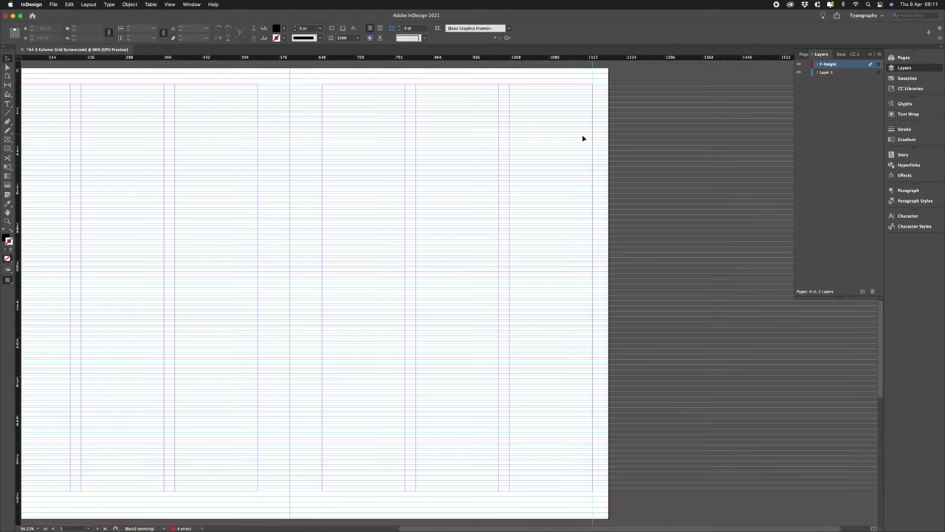
scroll(598, 142, left, 3)
click(799, 64)
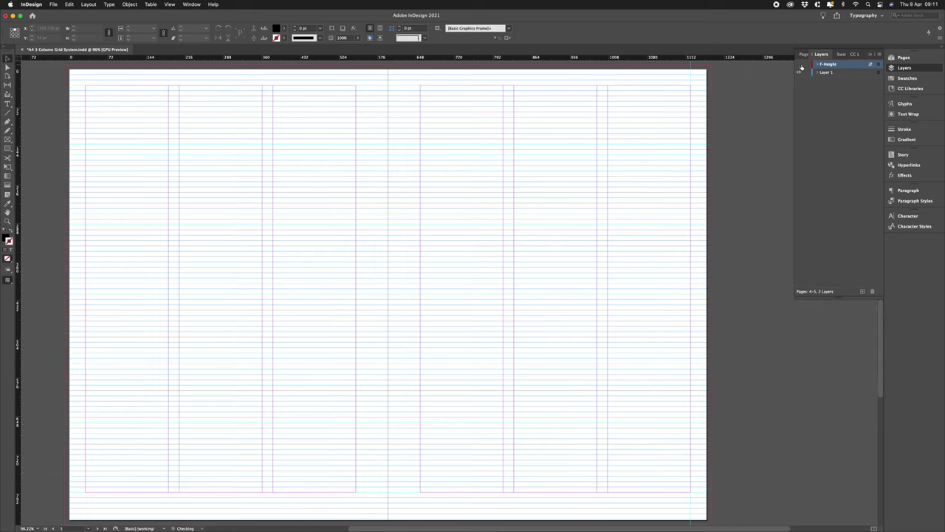
click(799, 65)
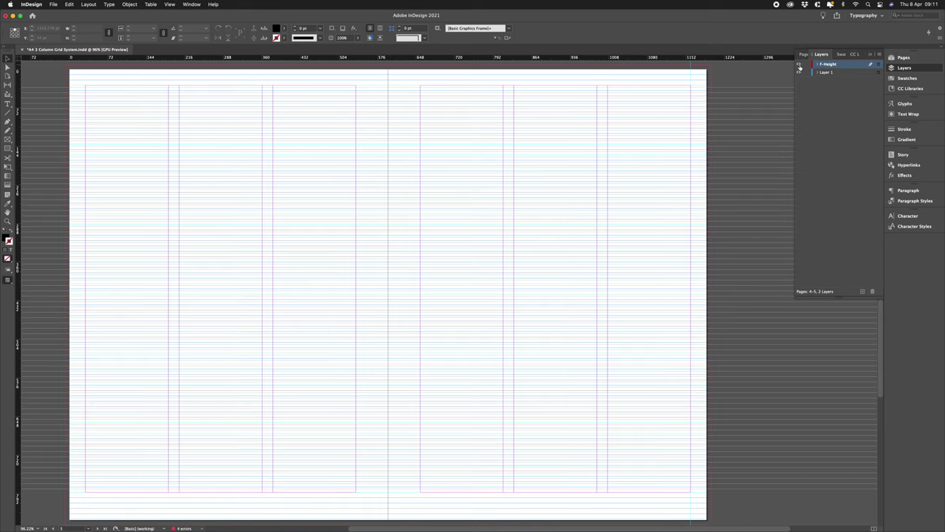
Make Layer 1 the active layer and scroll back up to the pages 2–3 spread
click(744, 127)
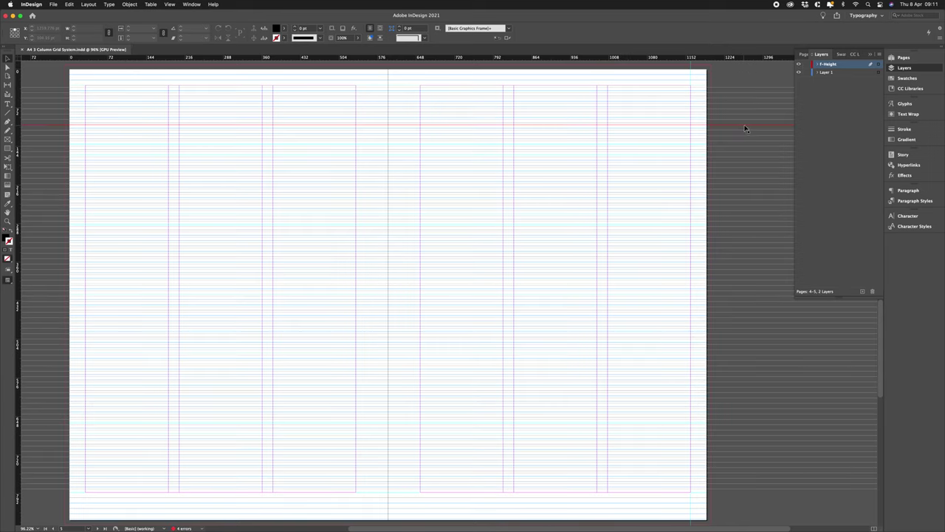
click(827, 73)
scroll(550, 274, up, 5)
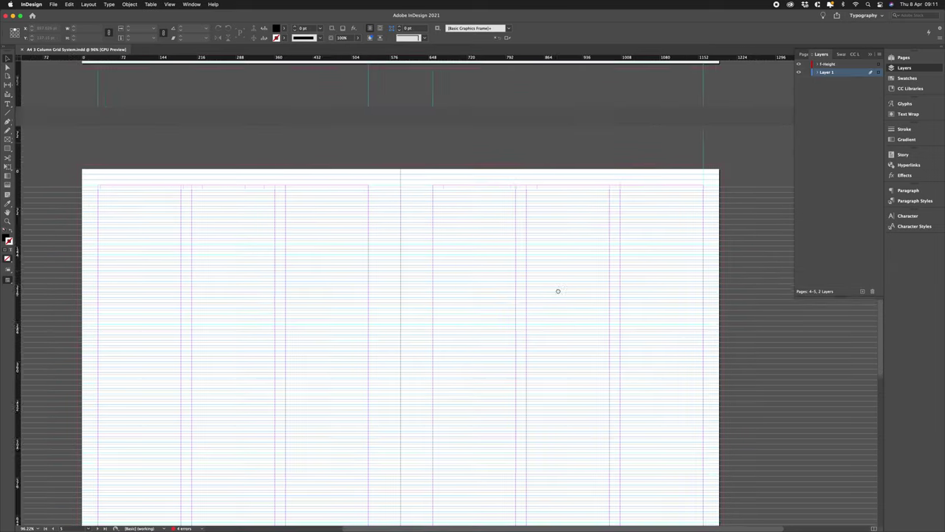
scroll(543, 253, up, 10)
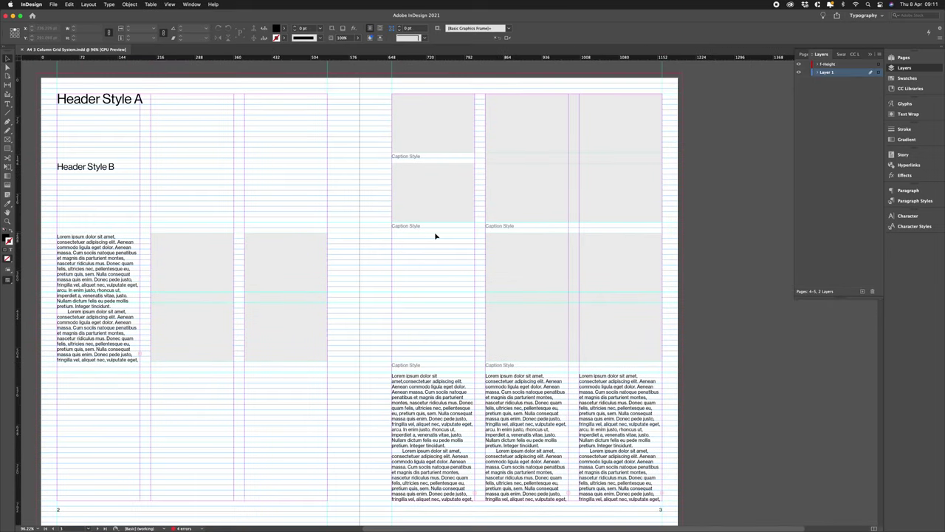
Move the grey image frame up to the top margin of the column
click(440, 146)
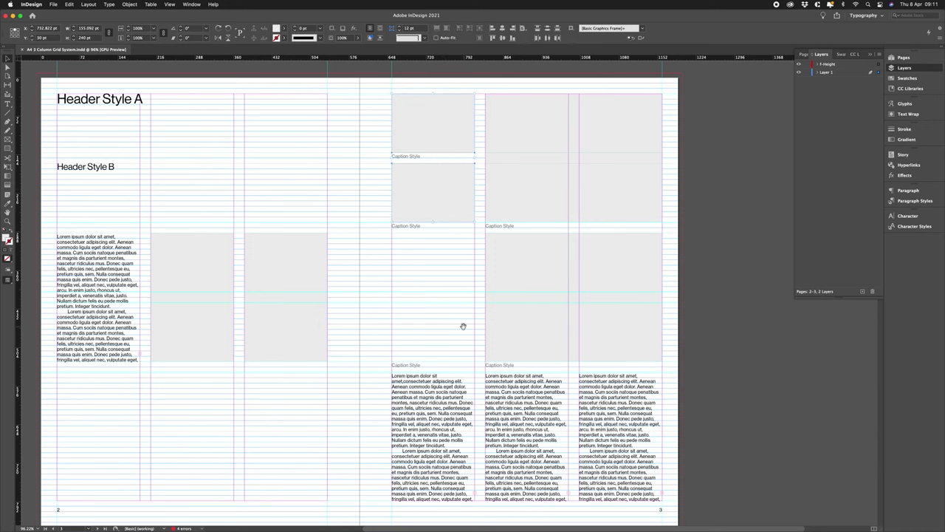
scroll(462, 325, down, 5)
scroll(443, 166, down, 6)
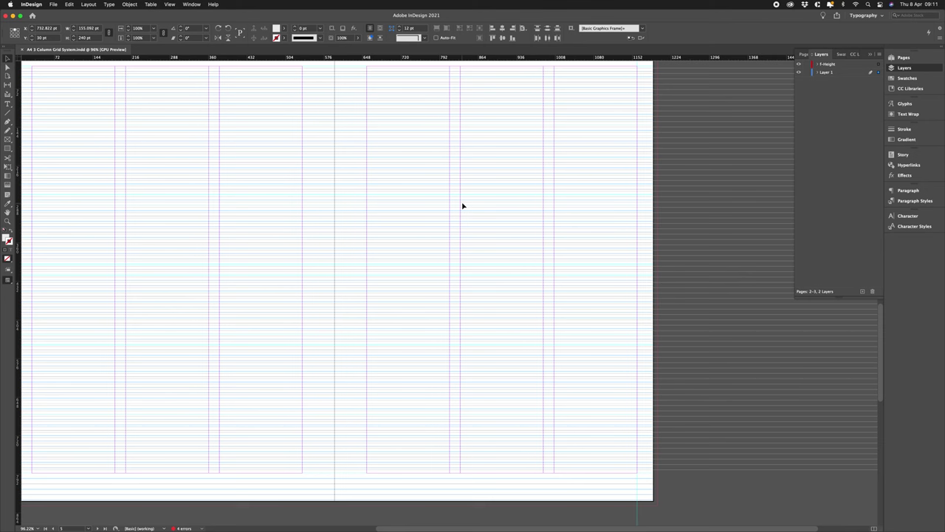
scroll(350, 211, up, 1)
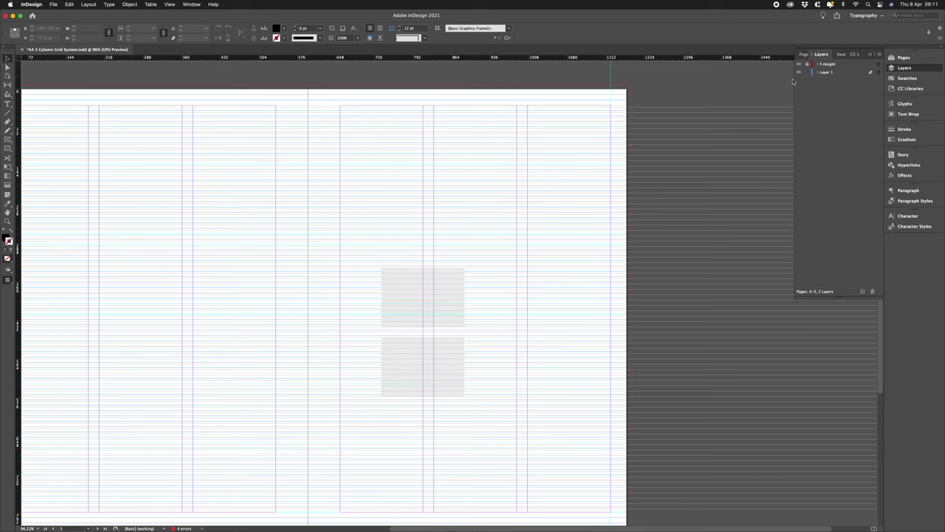
drag(418, 295, 387, 229)
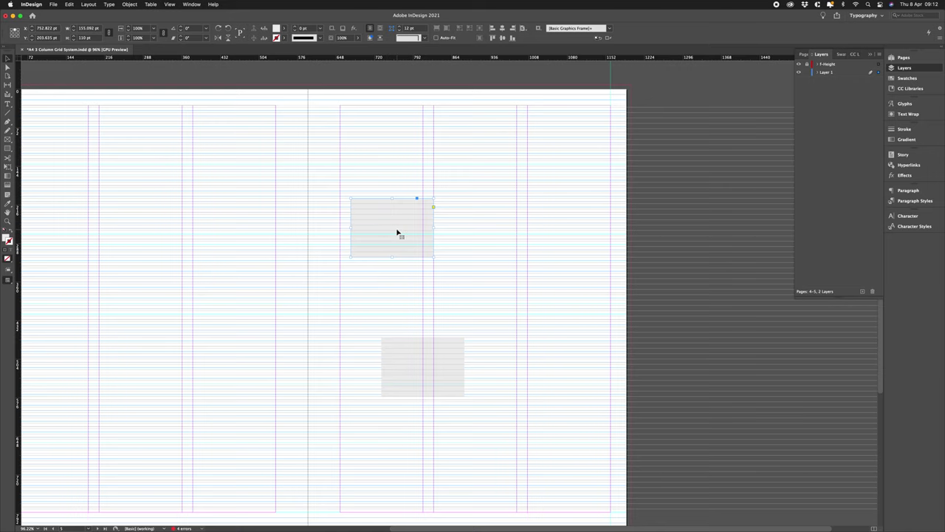
scroll(421, 224, up, 5)
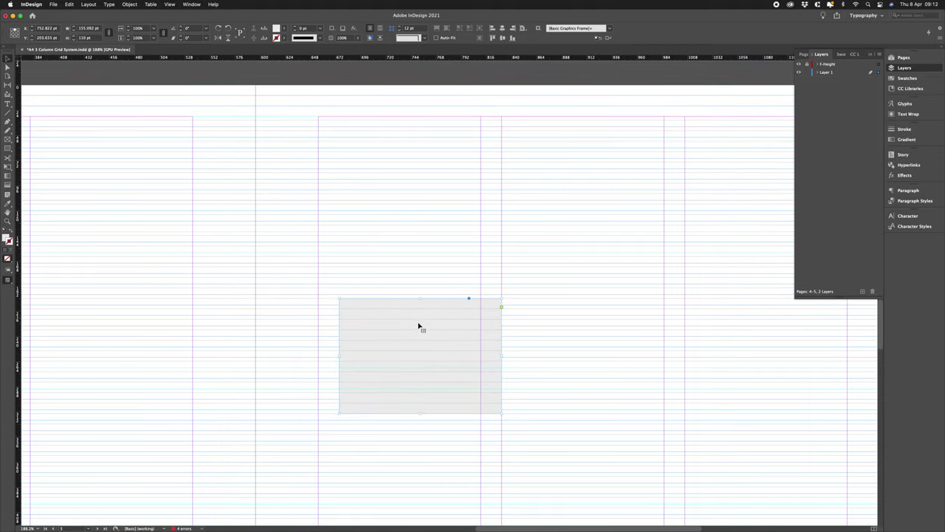
drag(417, 326, 401, 148)
Turn off smart guides and shorten the frame to about 100 pt, bottom edge on a baseline
click(170, 5)
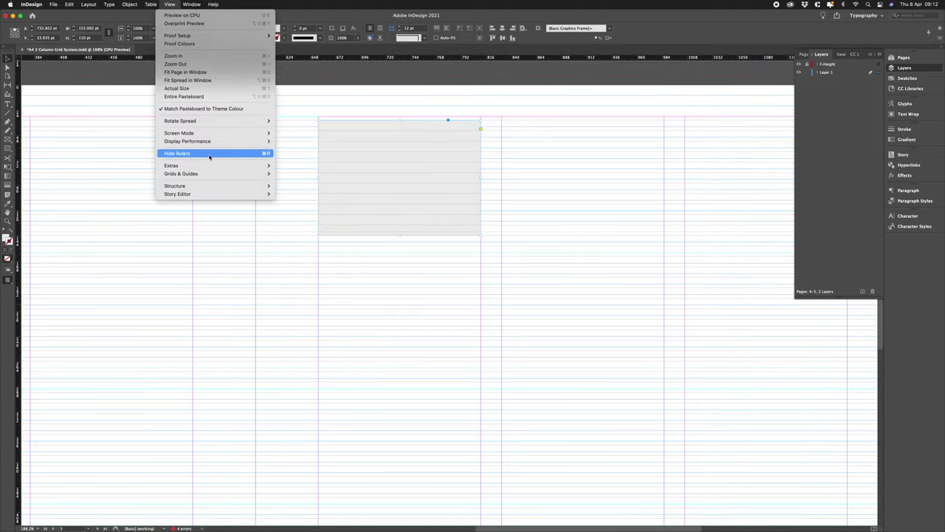
mouse_move(207, 178)
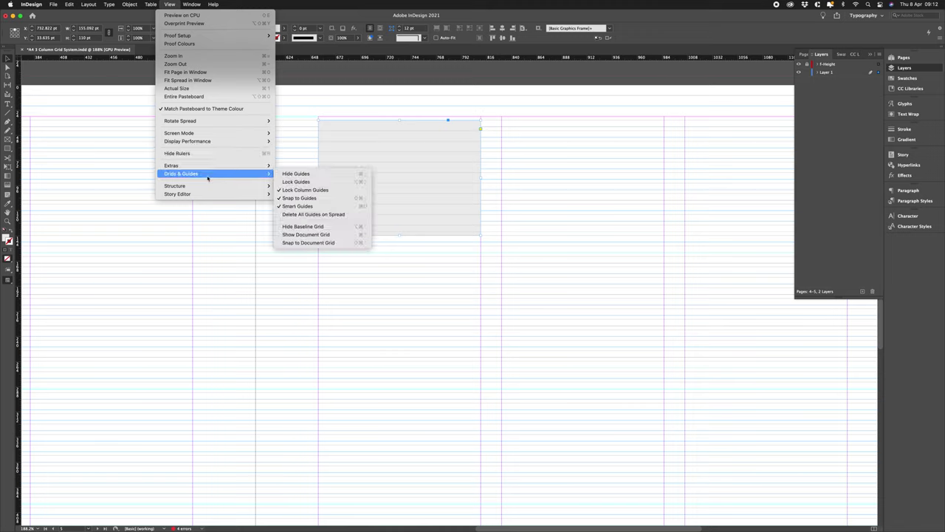
click(310, 206)
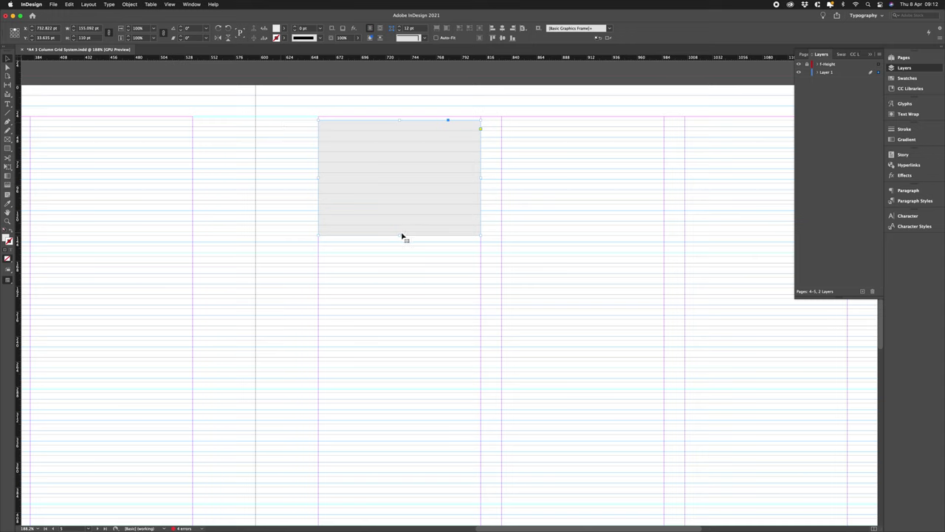
mouse_move(401, 235)
mouse_down()
mouse_move(399, 209)
mouse_move(399, 227)
mouse_up()
drag(398, 233, 398, 231)
Duplicate the grey frame into all three columns, then copy that row down as a second row
key(super+1)
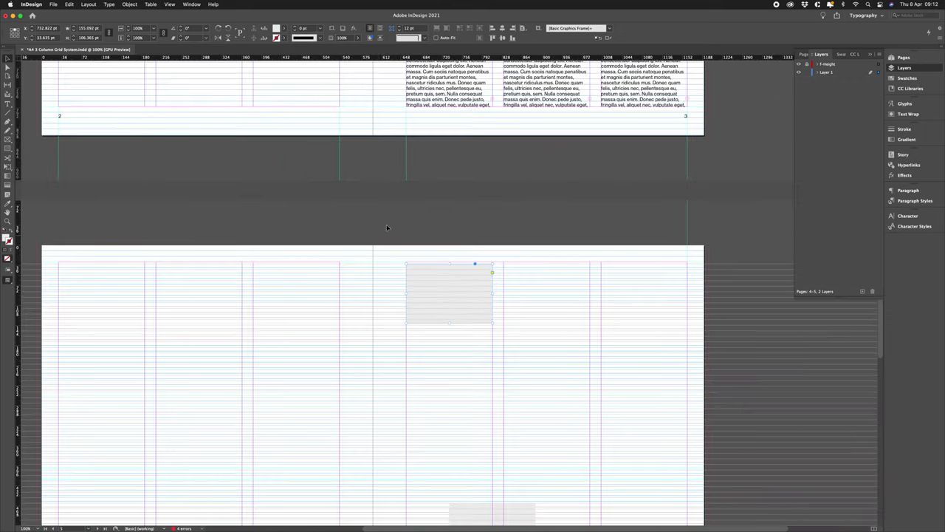
scroll(469, 306, down, 2)
drag(416, 258, 607, 249)
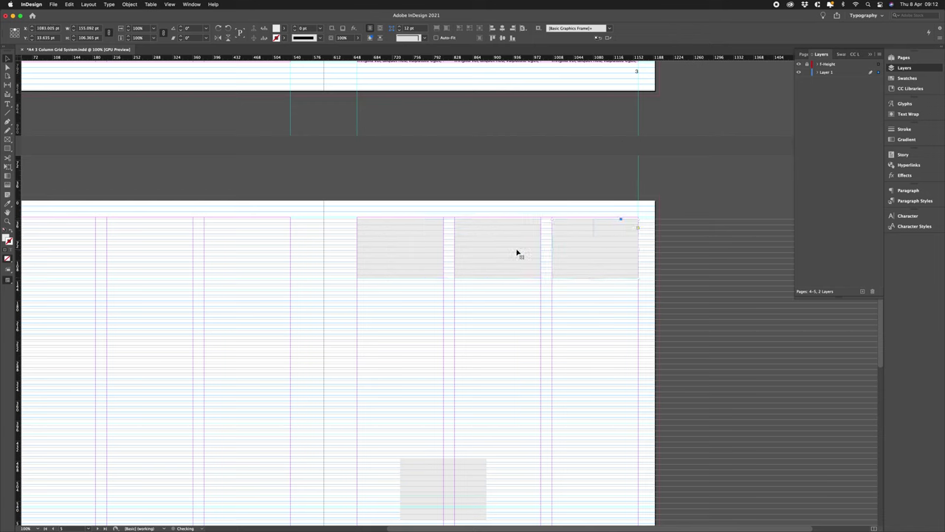
shift+click(519, 254)
shift+click(418, 237)
drag(418, 236, 415, 310)
key(w)
click(347, 278)
Copy the Caption Style frame from page 3 and place a copy under each top-row frame
drag(392, 131, 397, 251)
scroll(397, 251, up, 6)
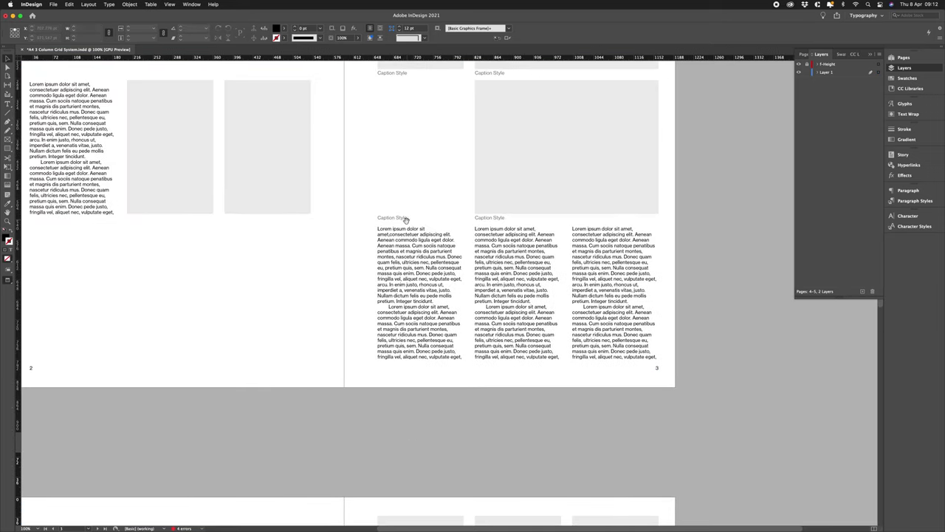
click(395, 148)
scroll(425, 319, down, 10)
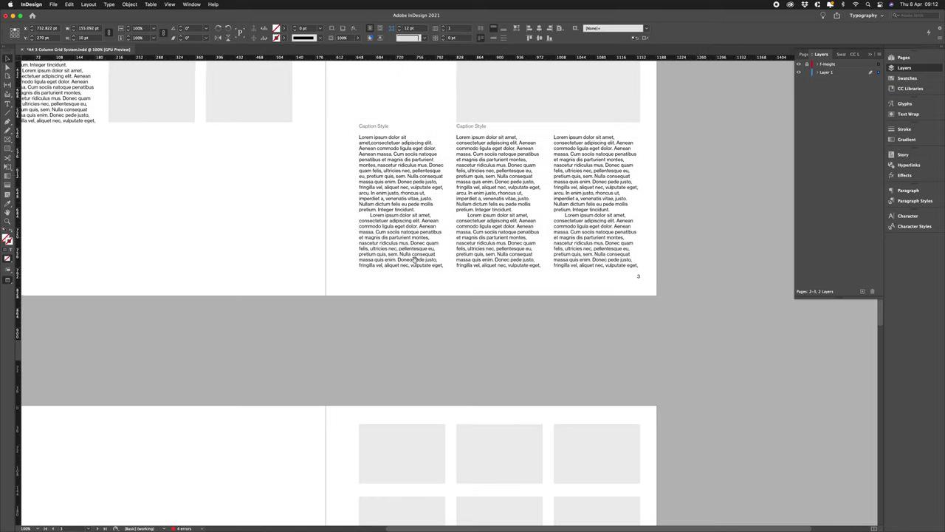
key(super+v)
key(w)
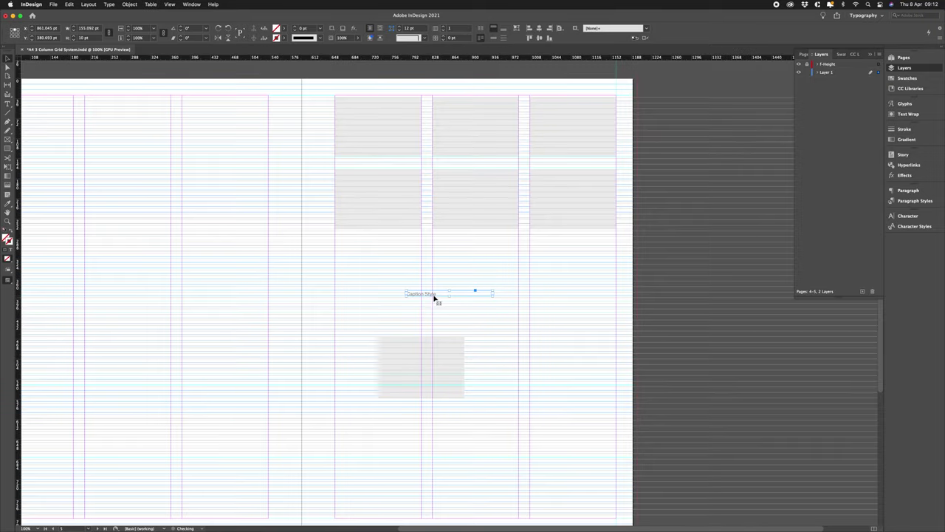
drag(435, 295, 458, 162)
drag(457, 162, 547, 161)
key(w)
click(660, 214)
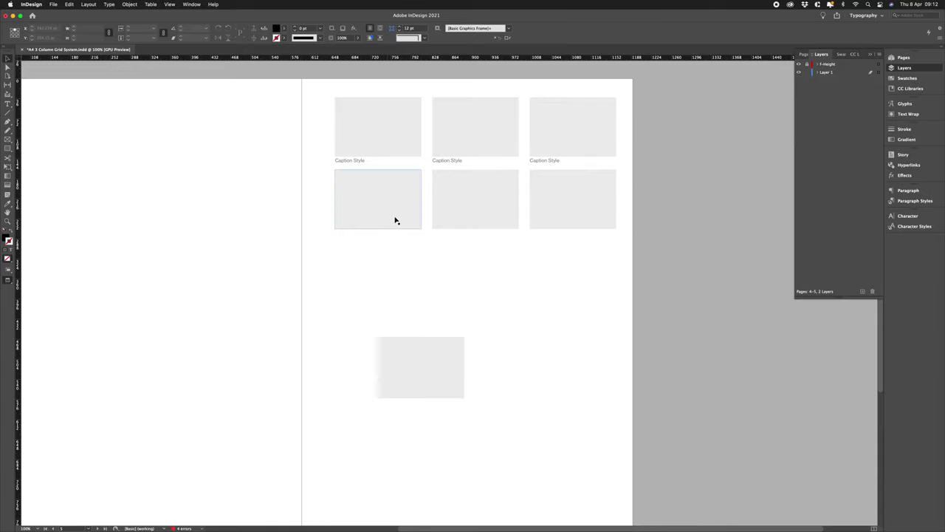
key(w)
super+click(423, 193)
scroll(499, 207, up, 3)
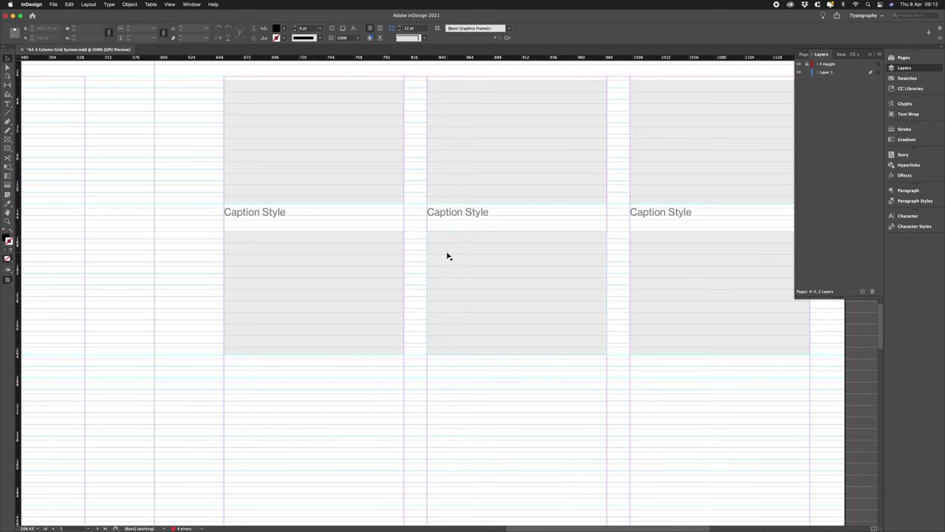
Draw a small black square across the gutter and move it beside the first caption
click(9, 148)
drag(405, 240, 430, 262)
key(v)
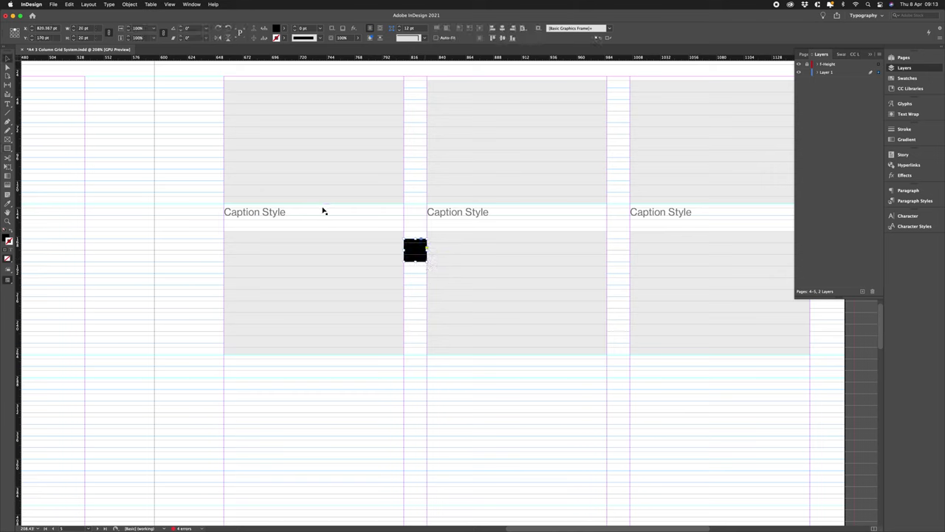
drag(416, 251, 417, 254)
drag(417, 254, 394, 231)
Check the square's 23.635 pt height in the control panel
scroll(111, 73, up, 1)
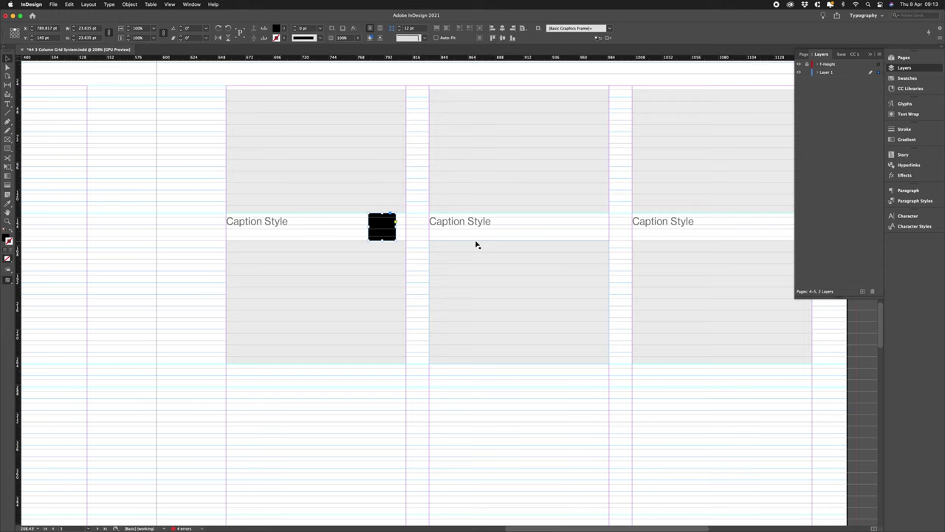
scroll(488, 251, right, 2)
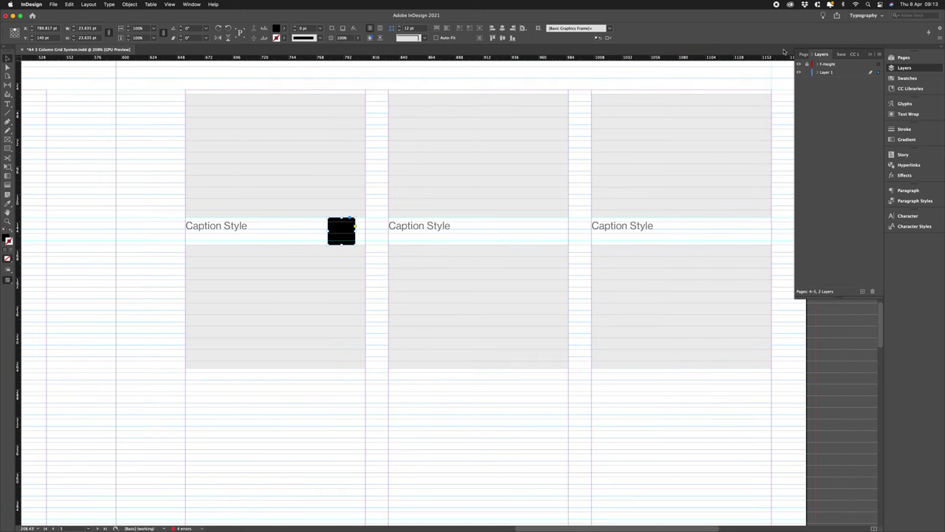
click(902, 57)
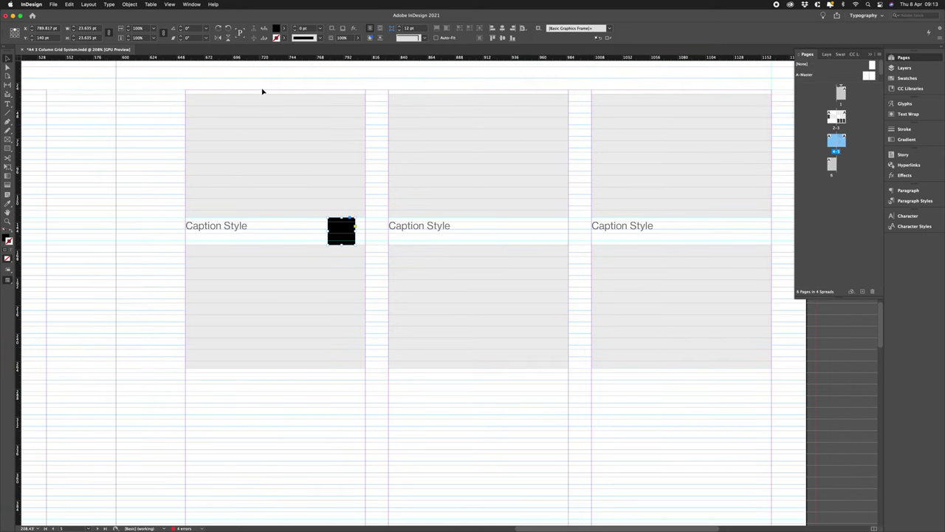
click(87, 37)
click(87, 5)
click(87, 4)
Widen the column gutter to 24 pt in Margins and Columns
click(87, 5)
click(103, 22)
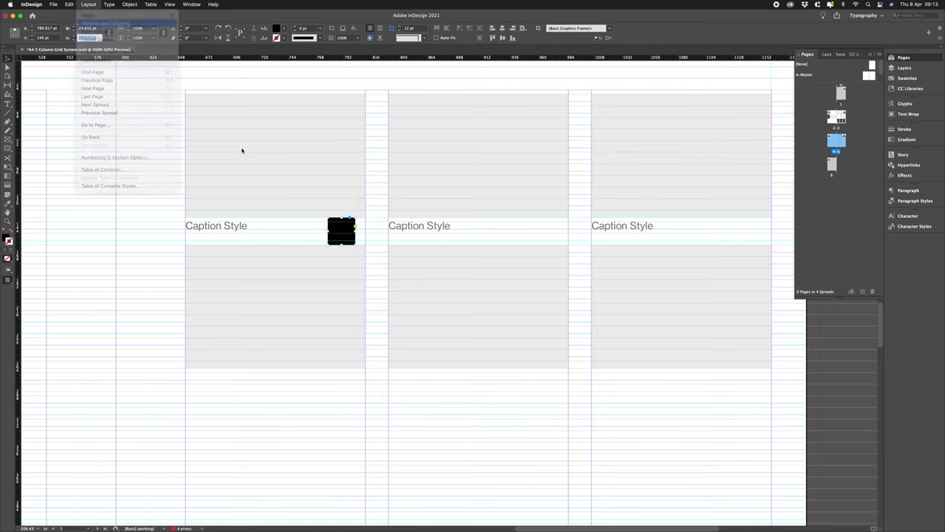
double_click(505, 262)
text(24)
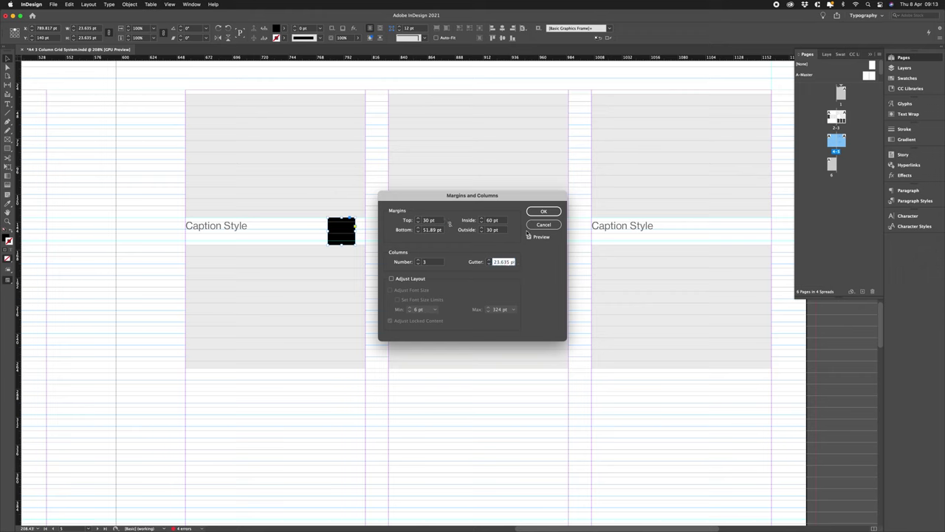
key(Return)
Delete the measuring square, refit the left frames, and Alt-drag copies into the other columns
key(Delete)
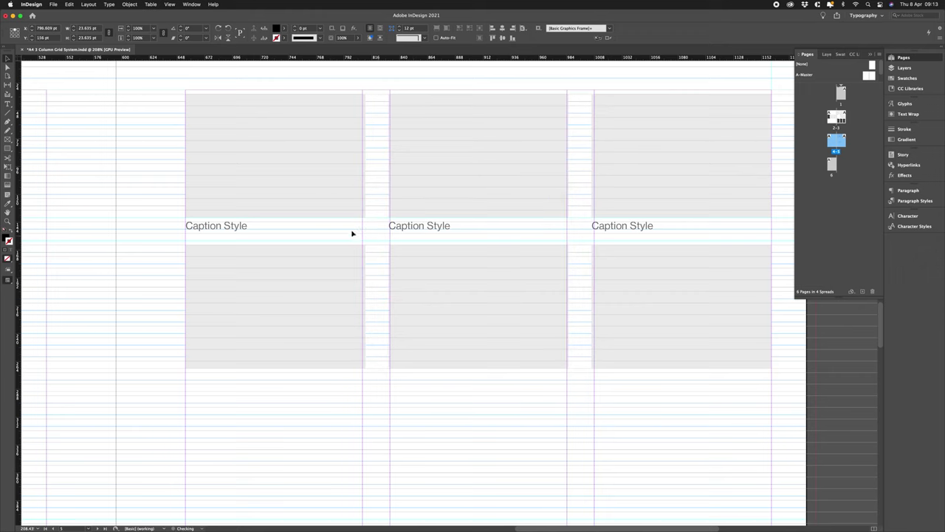
click(354, 327)
drag(365, 234, 361, 230)
click(489, 182)
shift+click(491, 305)
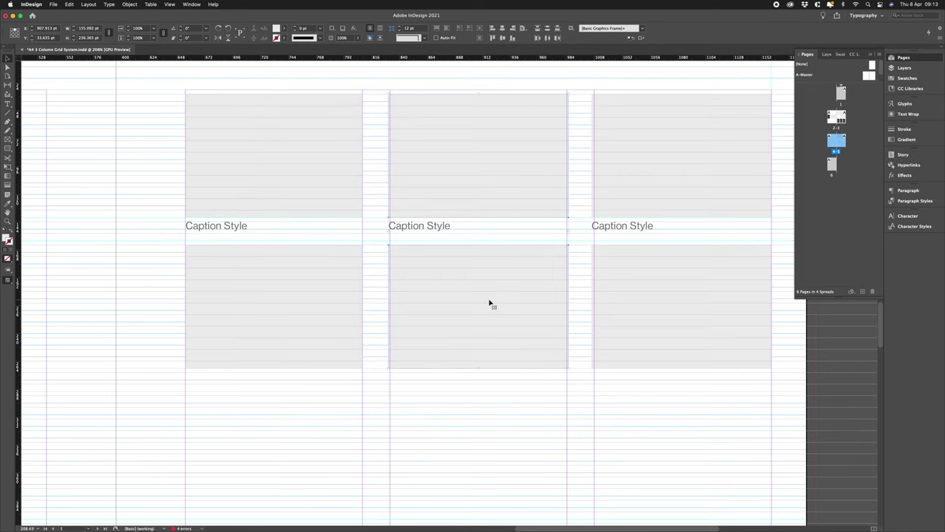
key(Delete)
click(643, 205)
drag(419, 169, 659, 369)
key(Delete)
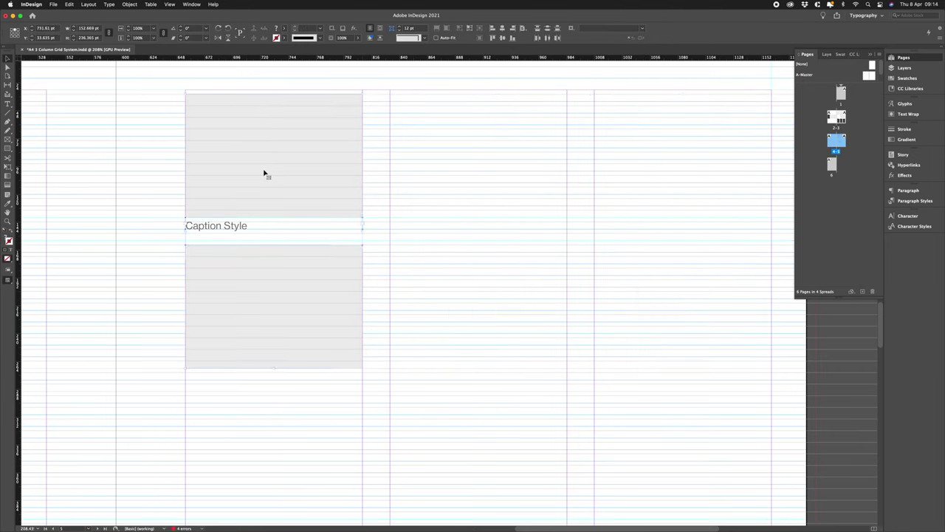
drag(264, 173, 662, 173)
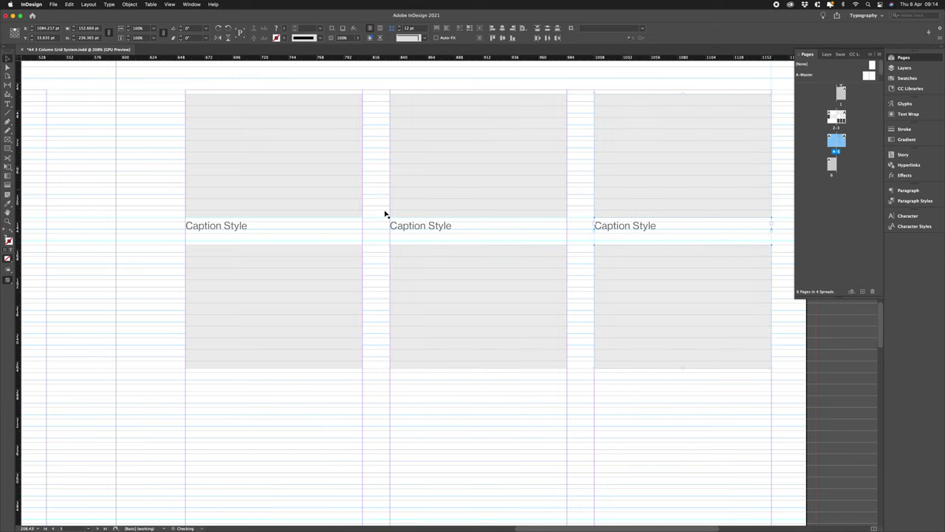
click(150, 221)
Delete the stray frame left at the bottom of the page
key(w)
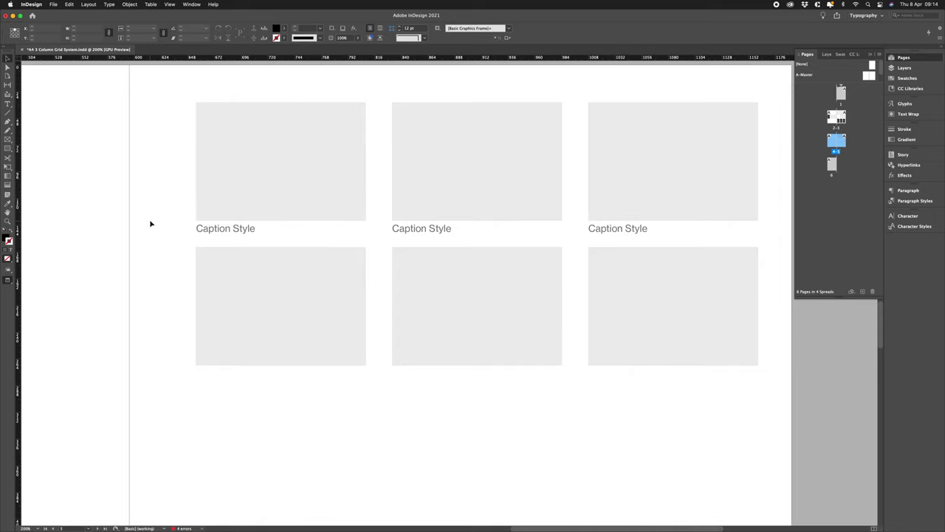
key(super+minus)
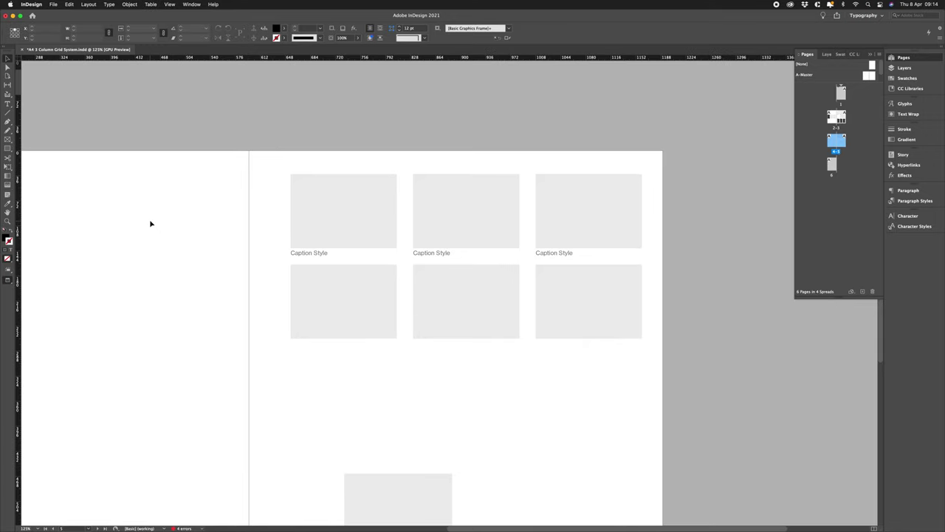
scroll(441, 379, down, 3)
click(440, 380)
key(Delete)
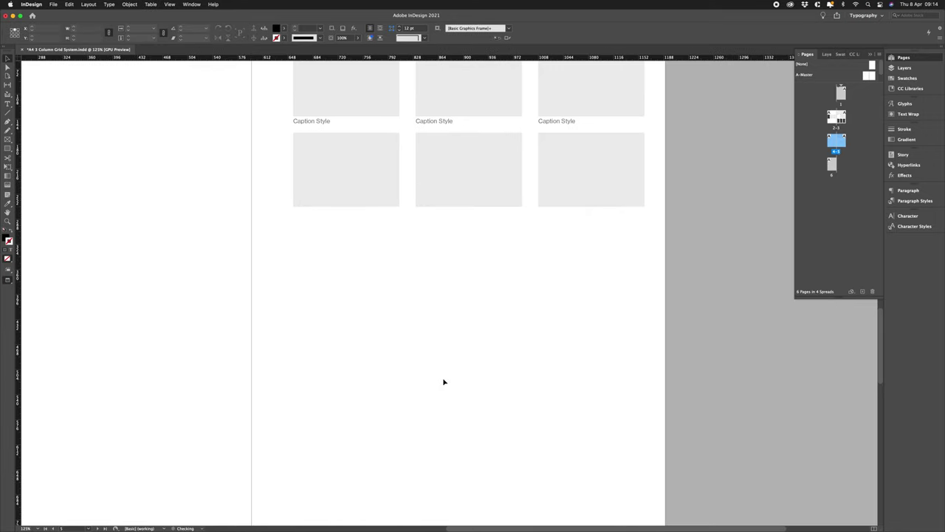
scroll(433, 324, up, 1)
key(w)
Move the first caption below the second image row and delete the middle and right column items
click(326, 186)
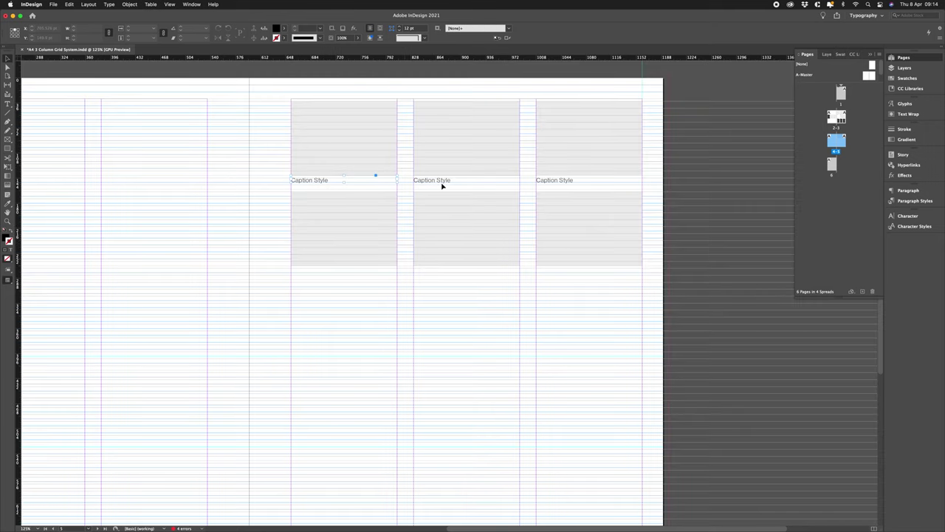
shift+click(462, 184)
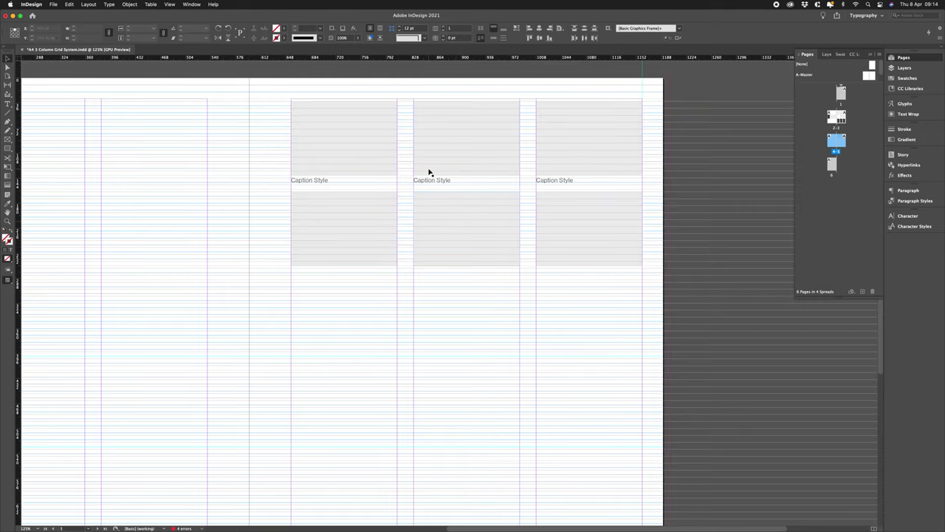
click(320, 183)
drag(318, 186, 322, 274)
click(258, 217)
drag(440, 106, 614, 276)
key(Delete)
Make a large two-column image frame and stretch a caption copy beneath it to the right margin
drag(356, 155, 642, 265)
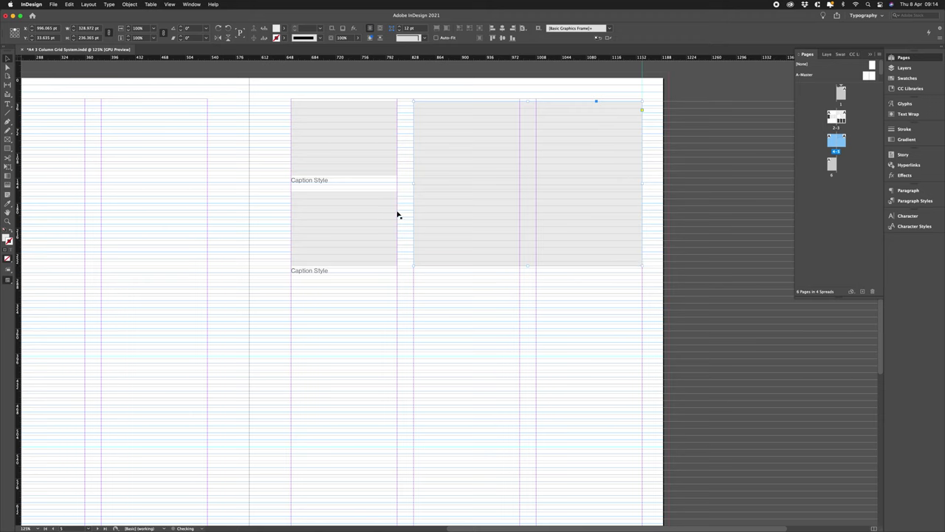
click(313, 272)
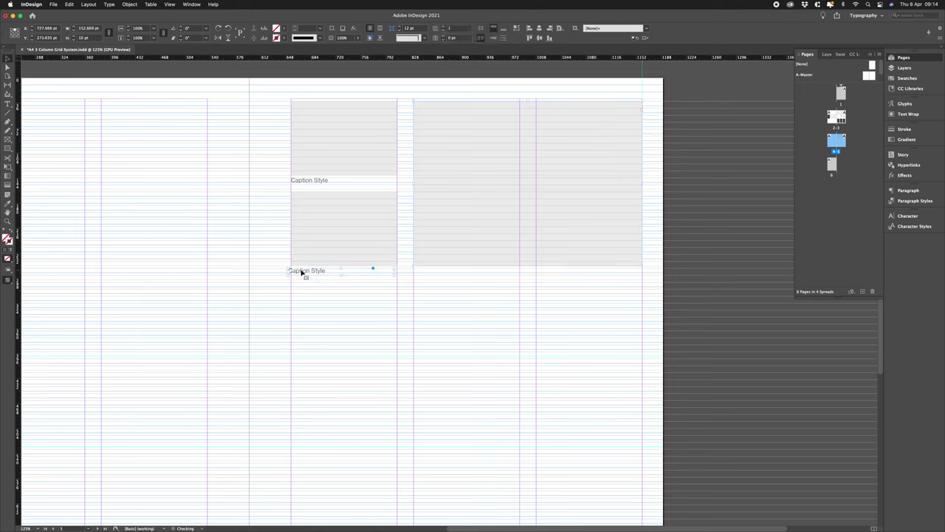
drag(305, 273, 428, 273)
drag(520, 271, 643, 272)
Hide and re-show the F-Height grid layer to check the layout, then zoom out
click(931, 68)
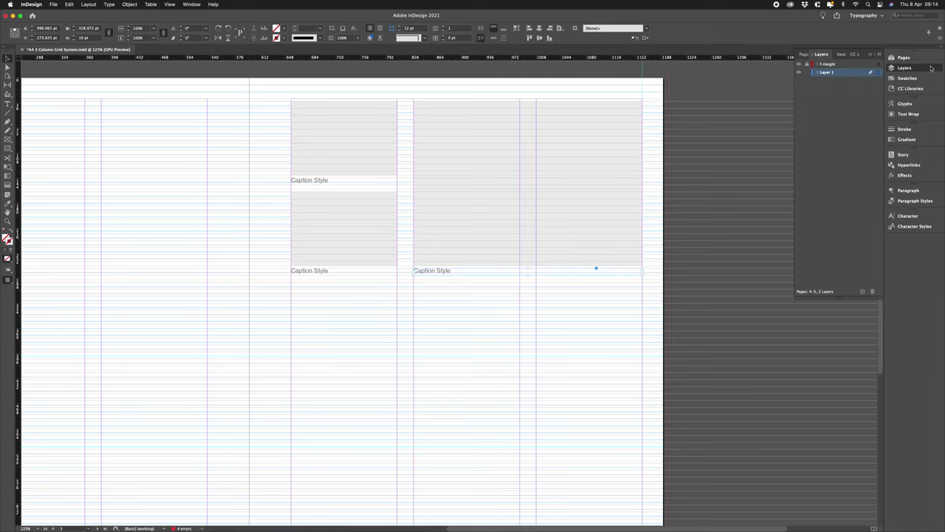
click(799, 65)
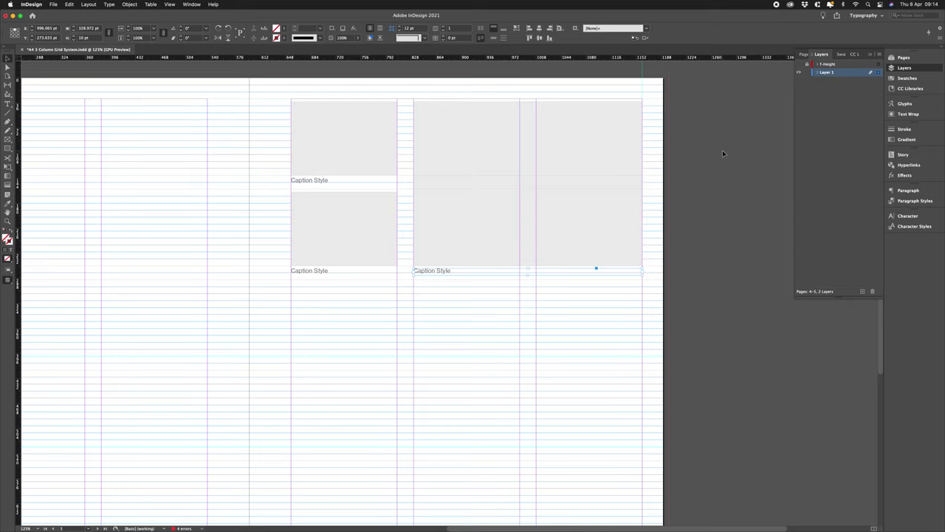
key(w)
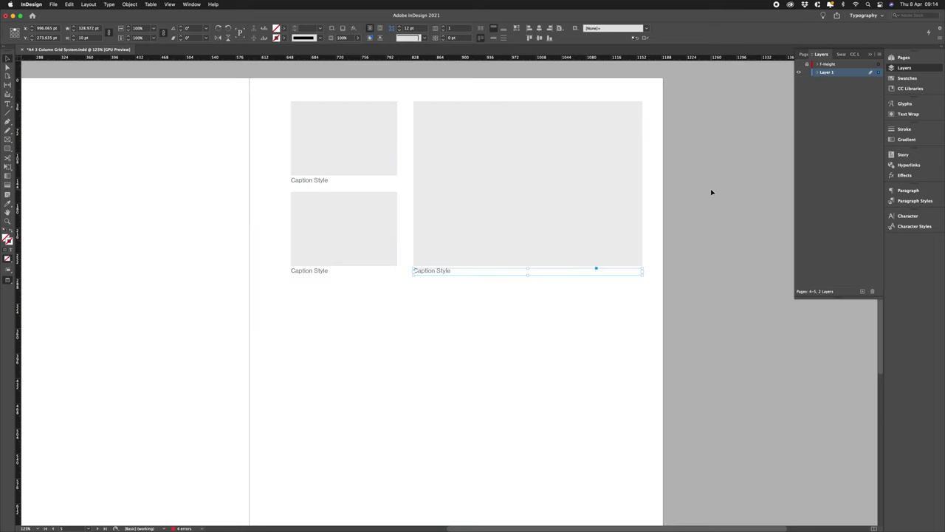
click(711, 192)
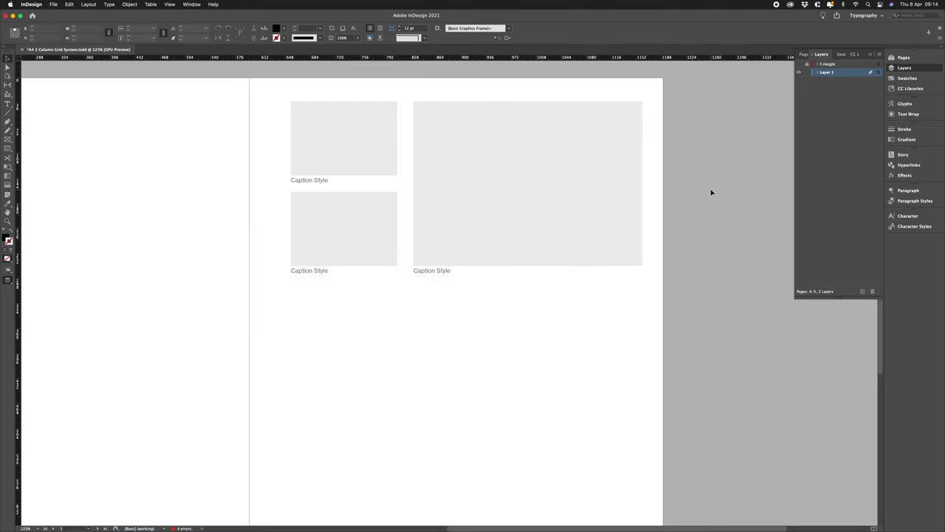
key(w)
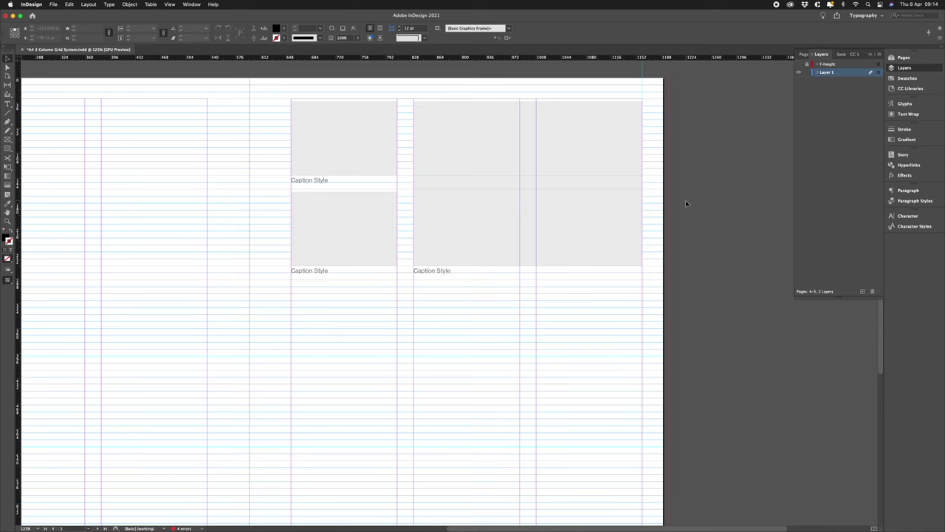
click(799, 65)
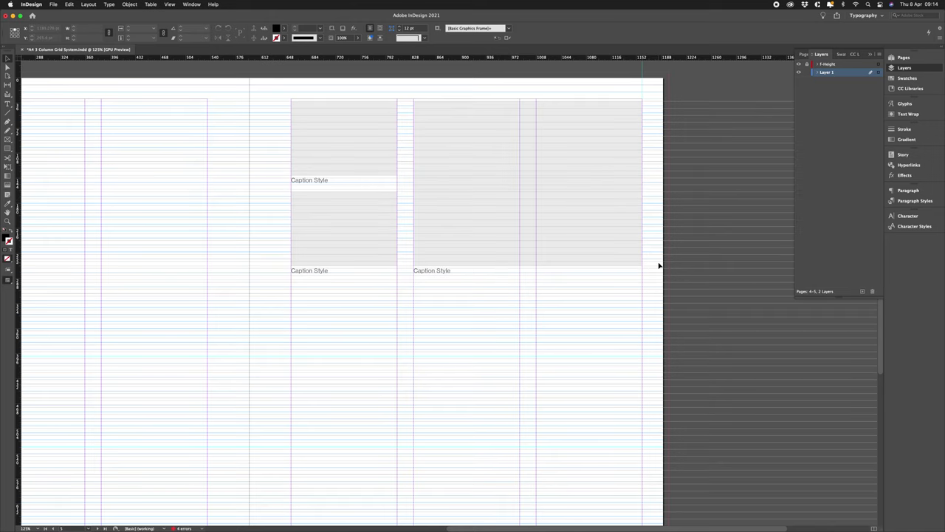
key(super+minus)
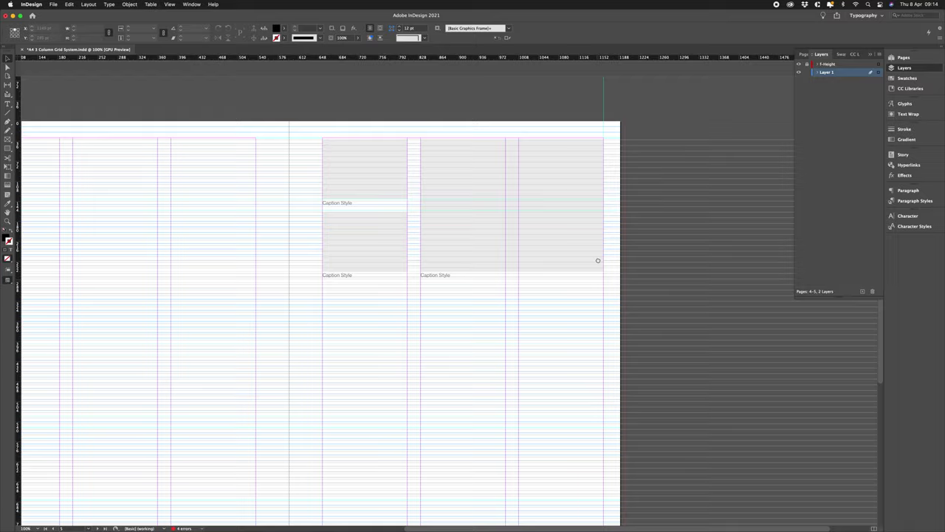
scroll(652, 255, right, 3)
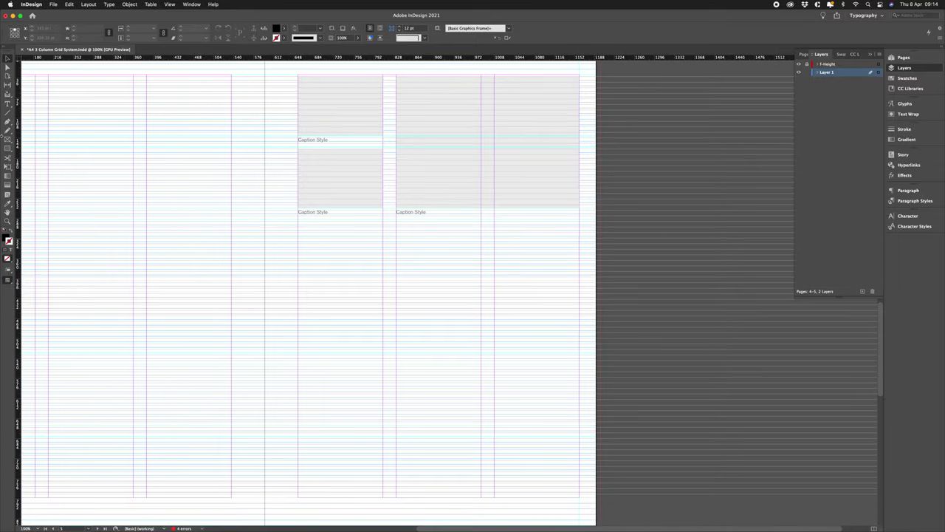
click(8, 104)
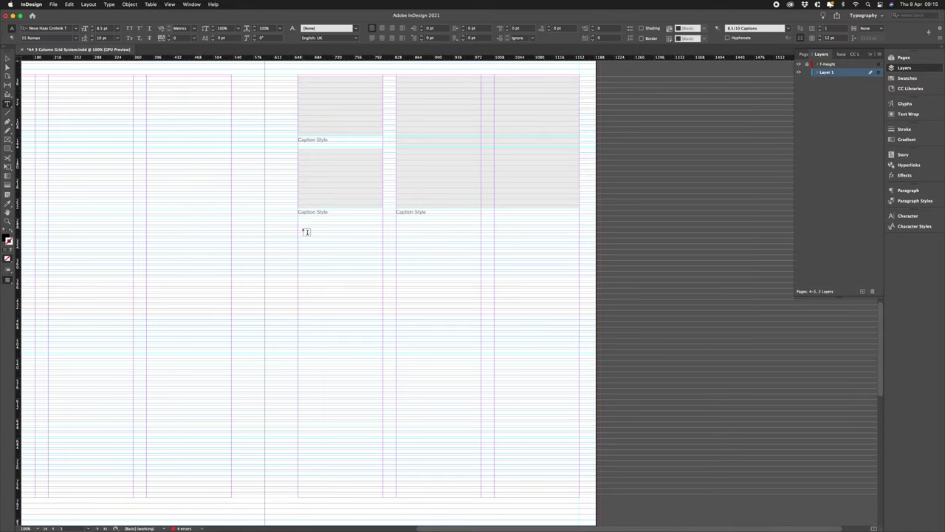
Draw a text frame below the captions and fill it with placeholder text
drag(298, 220, 580, 494)
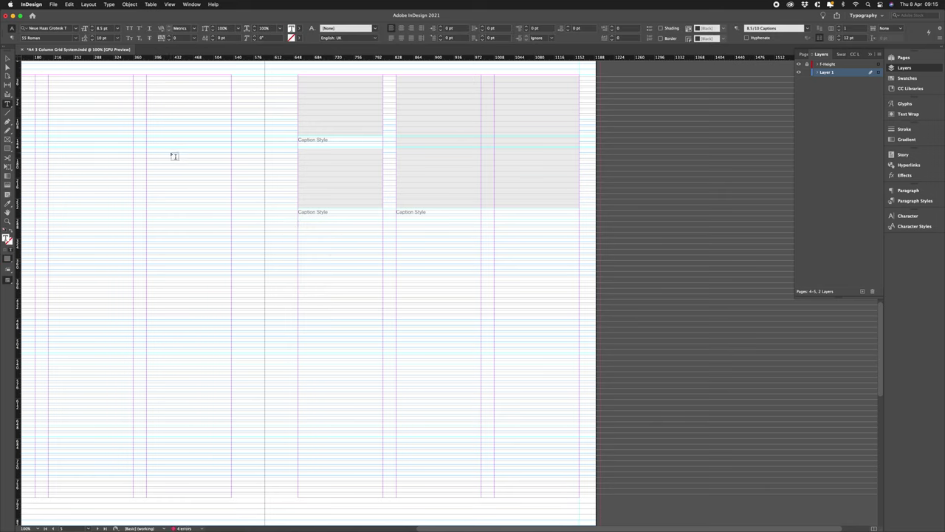
click(89, 5)
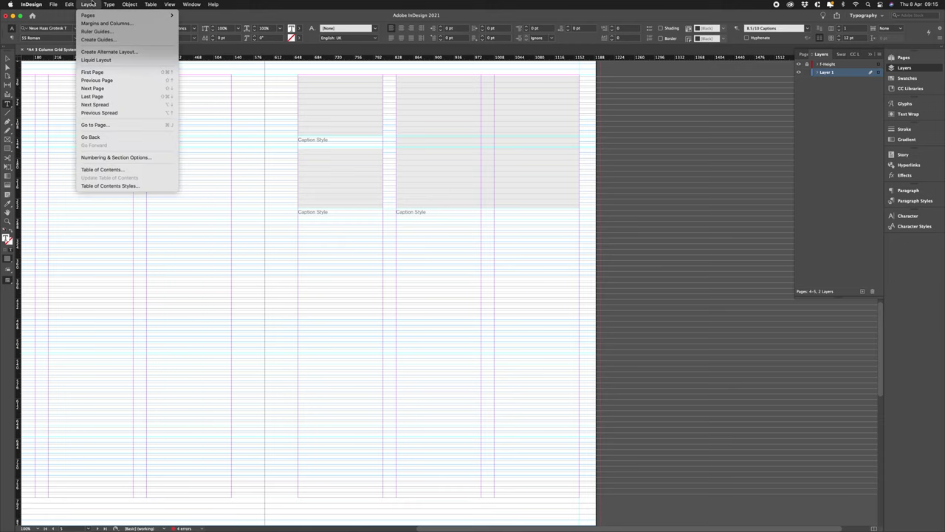
mouse_move(68, 4)
mouse_move(111, 4)
click(132, 263)
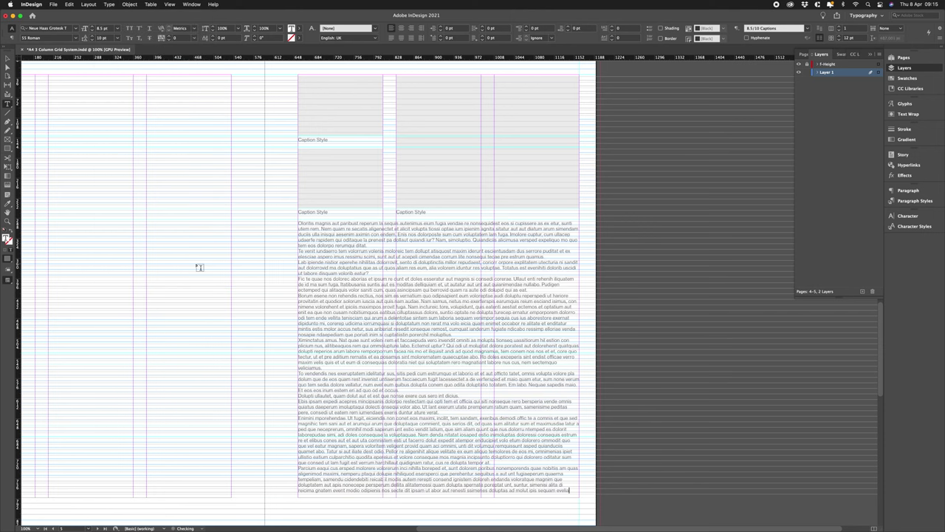
Apply the 8.5/10 Body Indent paragraph style to all the placeholder text
key(super+a)
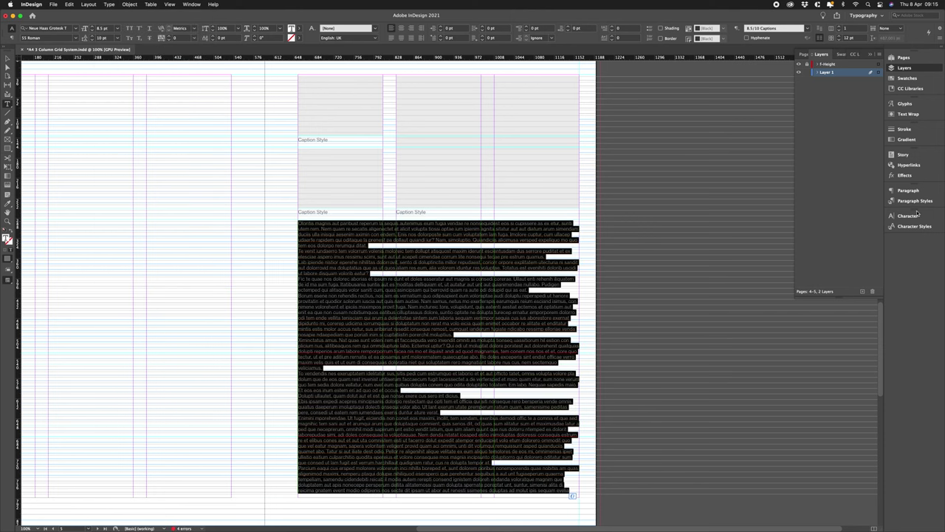
click(914, 200)
drag(884, 260, 883, 318)
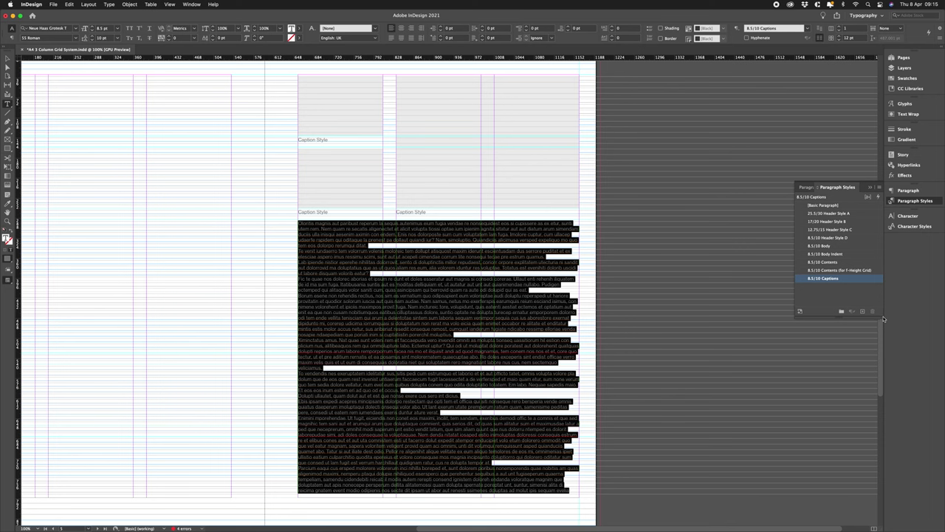
click(827, 254)
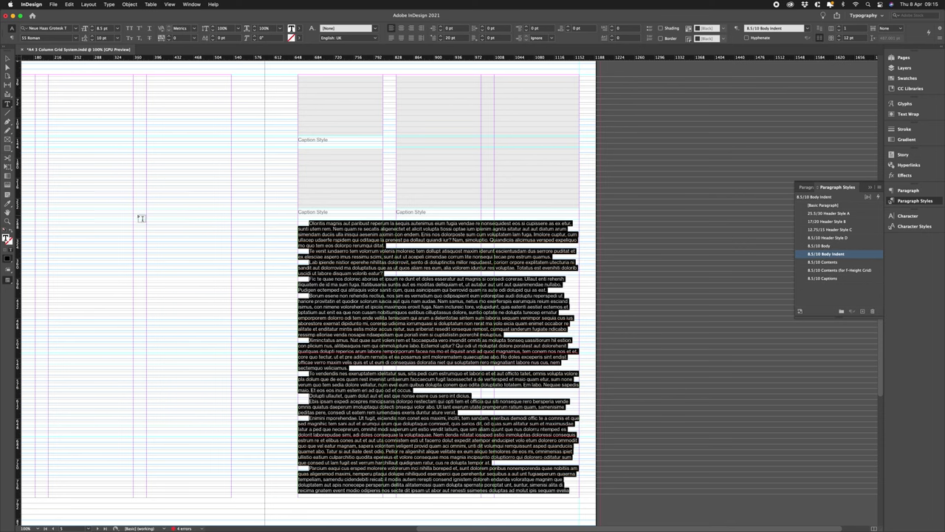
click(88, 5)
Copy the page's column gutter value from Margins and Columns, then cancel
click(104, 22)
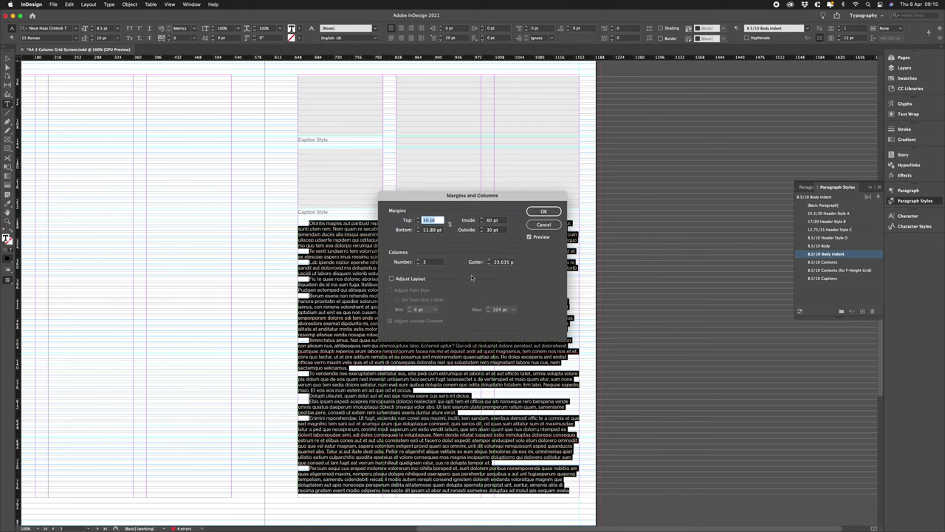
triple_click(502, 262)
double_click(502, 262)
click(543, 211)
Set the text frame to 3 columns with a 23.63 pt gutter and shorten it to 500 pt
key(Escape)
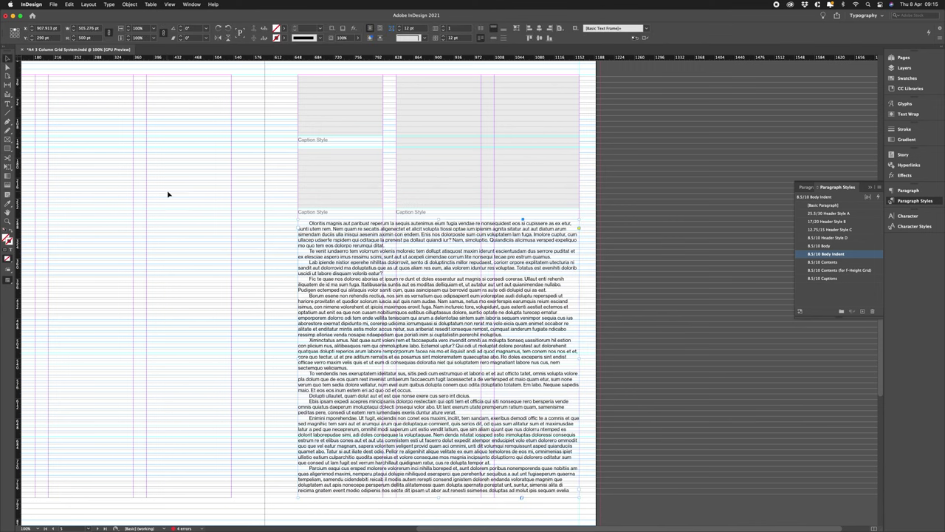
key(super+b)
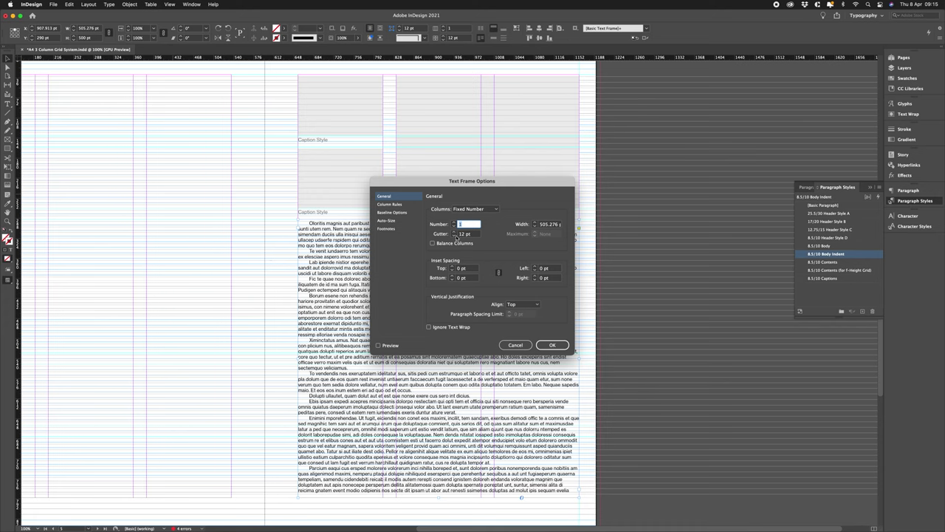
click(395, 344)
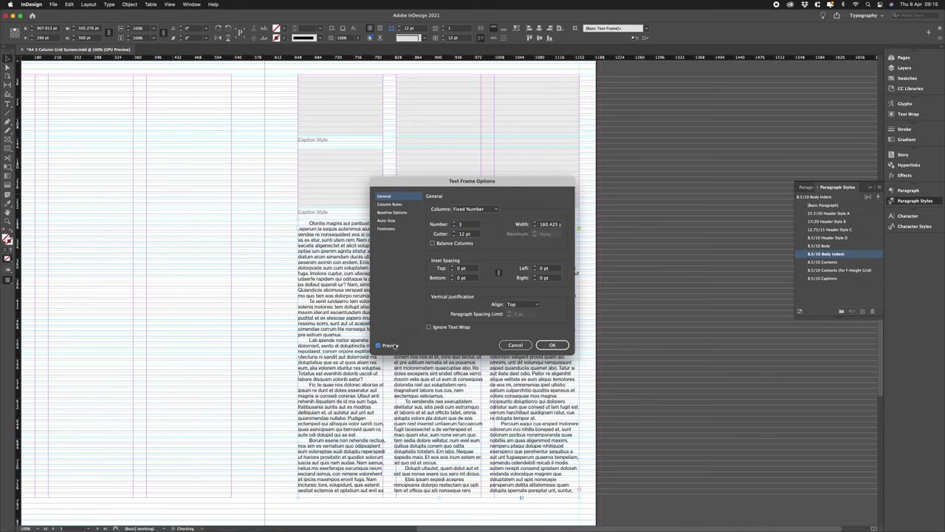
drag(431, 181, 662, 268)
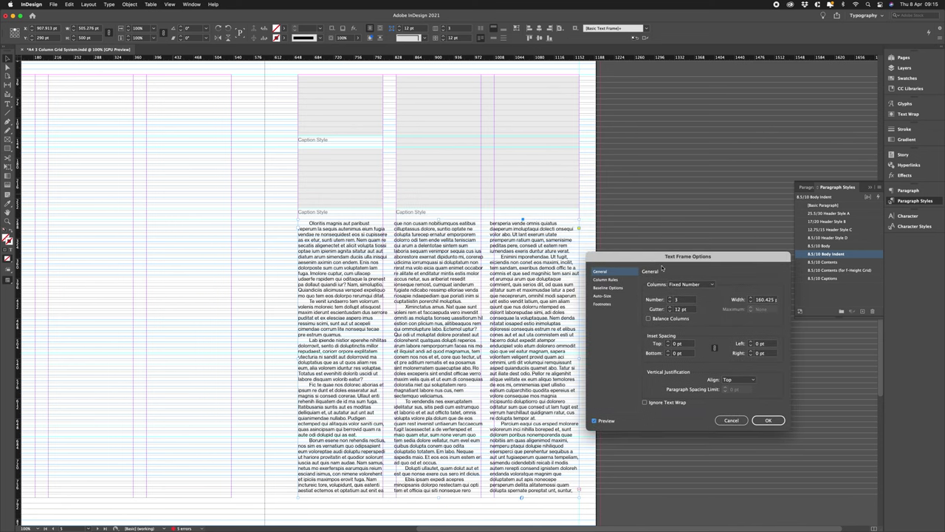
triple_click(688, 309)
text(23.63 pt)
key(Tab)
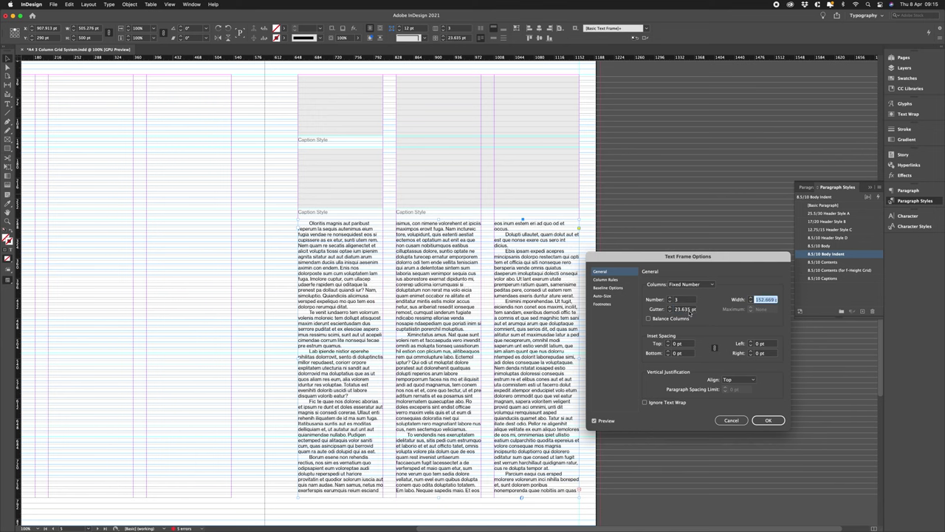
click(768, 420)
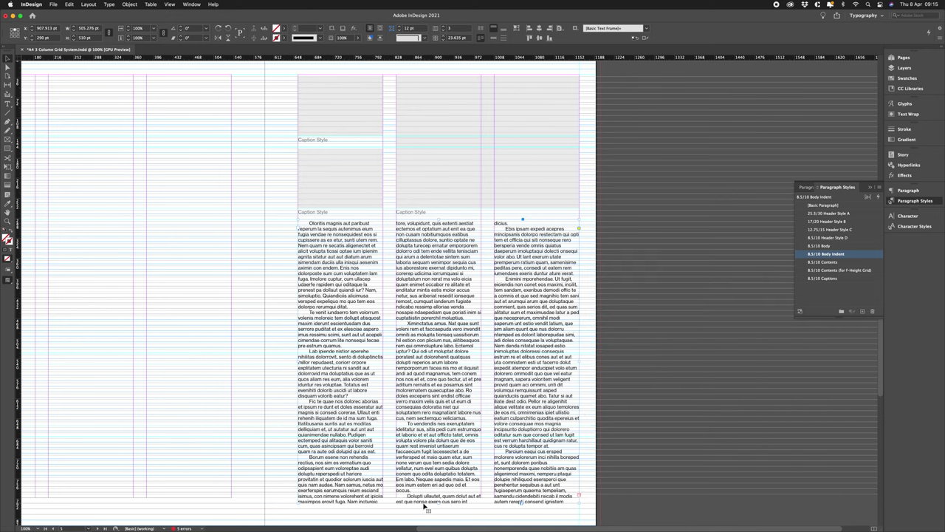
drag(438, 503, 438, 498)
Preview the finished spread without guides, then zoom in closely on the left text column
click(643, 442)
key(w)
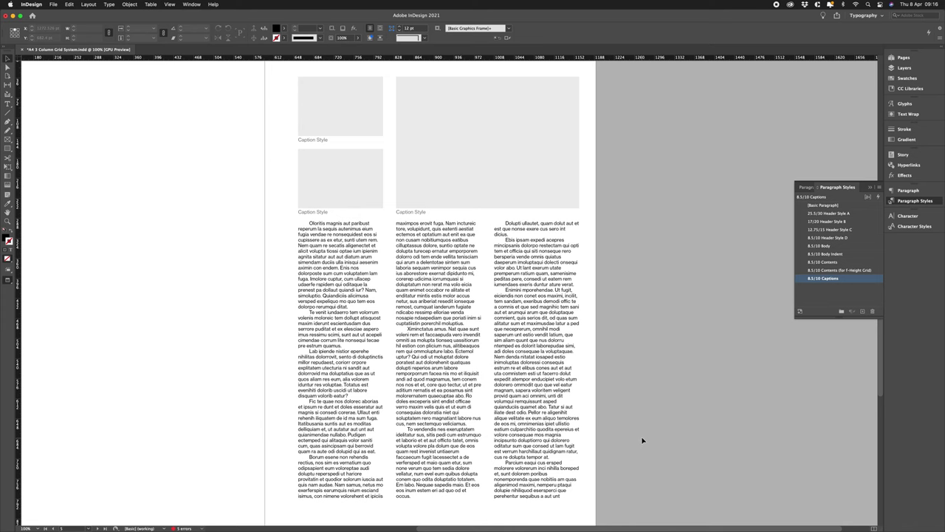
key(super+minus)
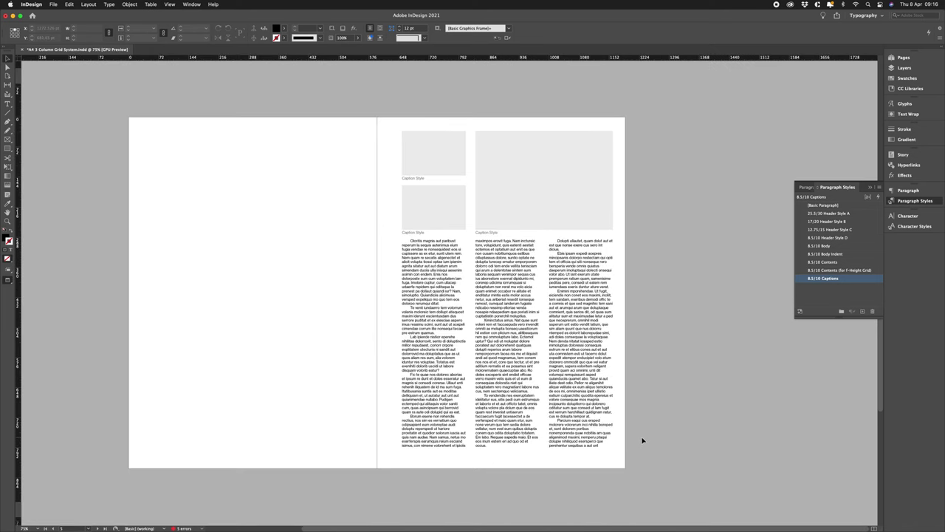
key(w)
key(w)
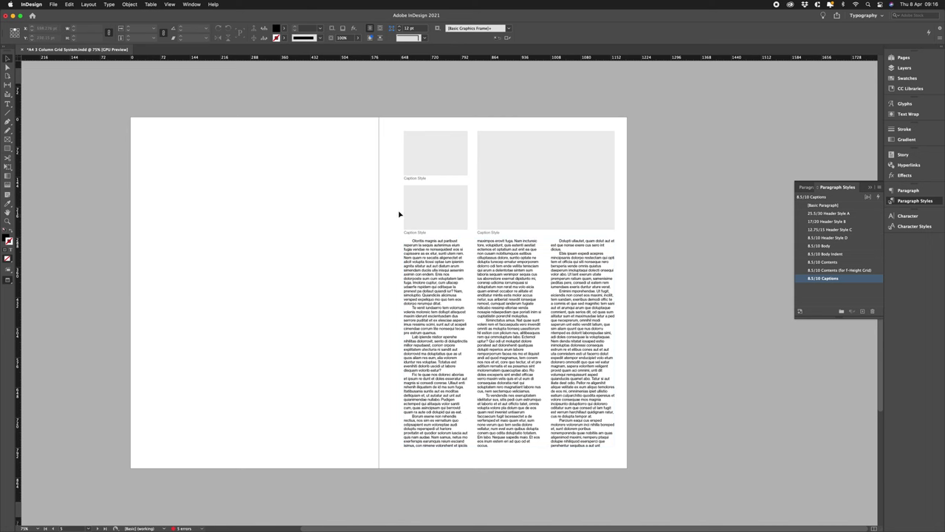
key(z)
drag(400, 212, 536, 271)
click(536, 270)
key(w)
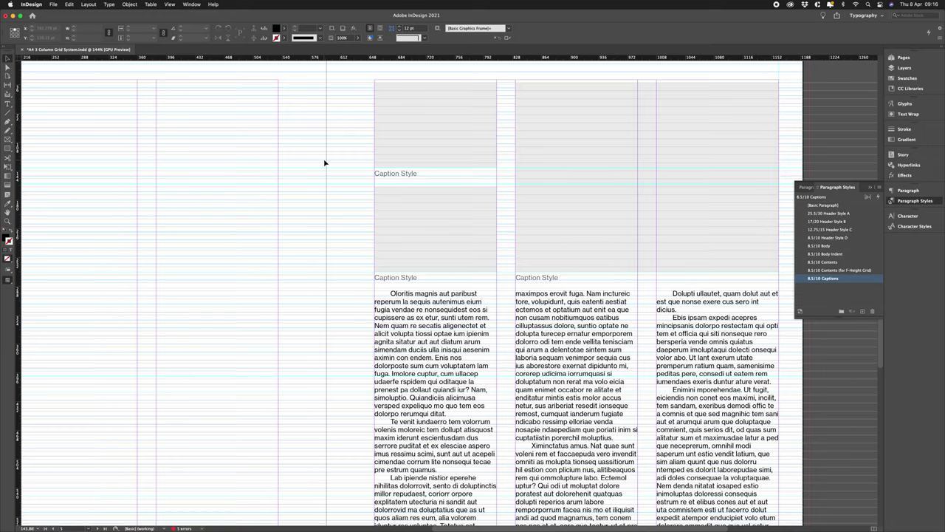
Zoom out and pan up to the pages 2–3 spread with Header Styles A and B
key(super+minus)
scroll(362, 243, up, 5)
scroll(362, 244, left, 2)
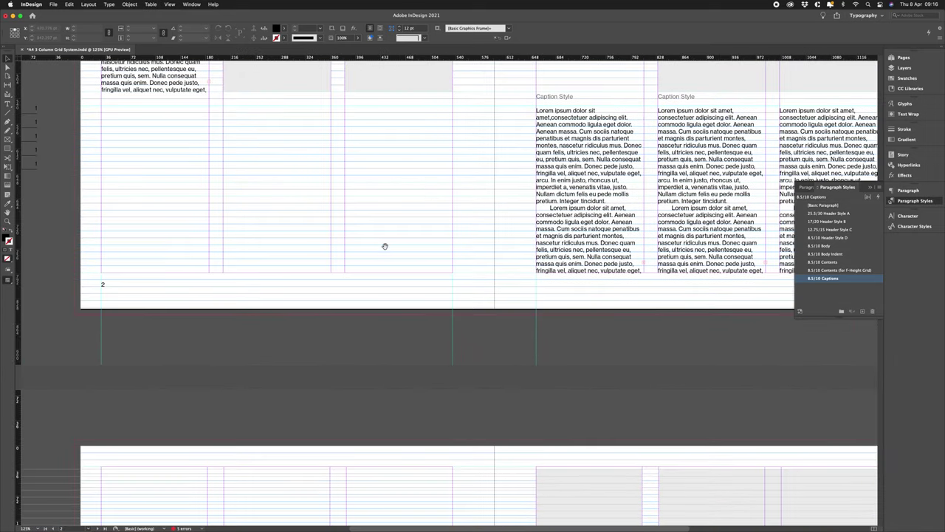
key(super+minus)
key(super+minus)
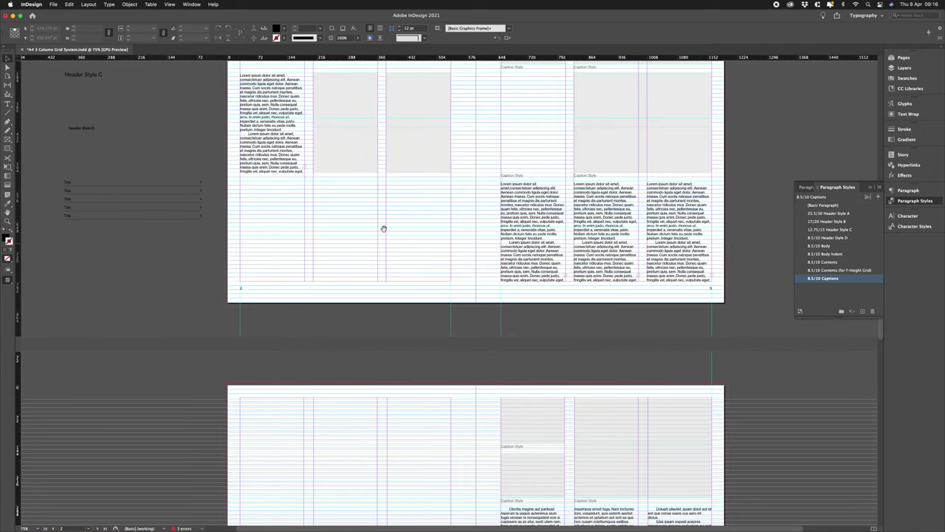
drag(383, 229, 390, 362)
Paste the Header Style B frame above the body columns, wrap text around it, and shorten it
click(248, 198)
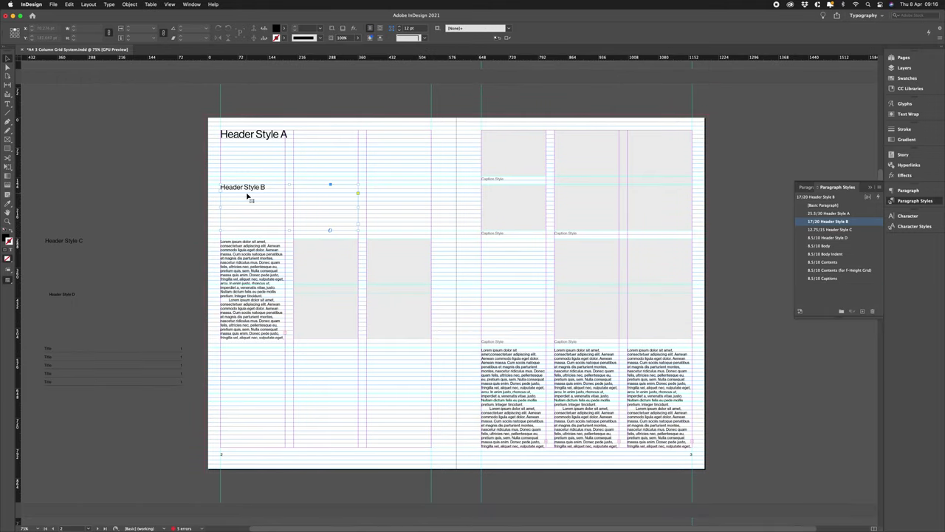
scroll(353, 307, down, 10)
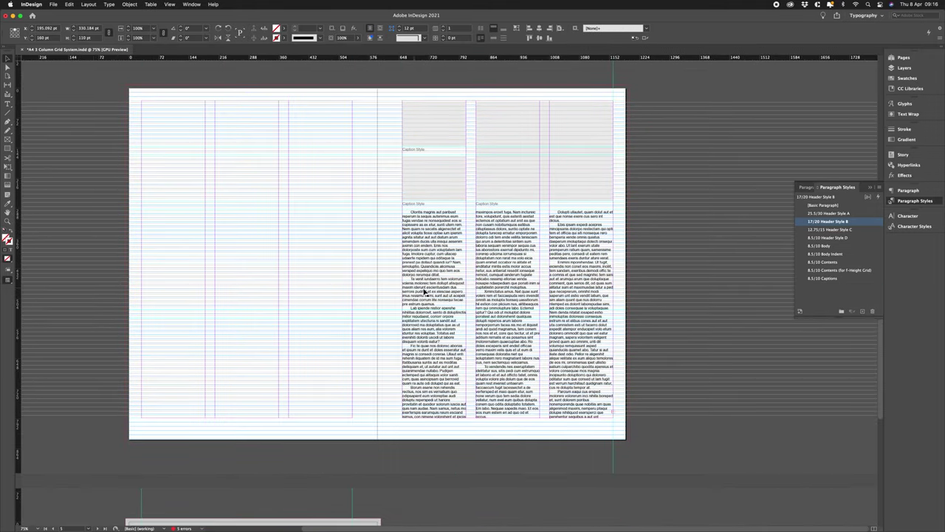
scroll(559, 334, up, 5)
drag(559, 334, 435, 336)
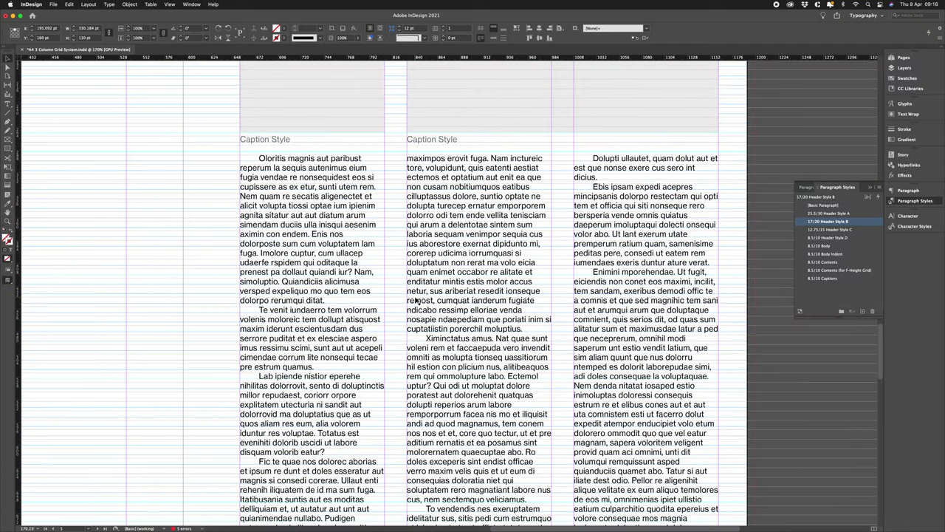
key(ctrl+v)
drag(361, 267, 283, 174)
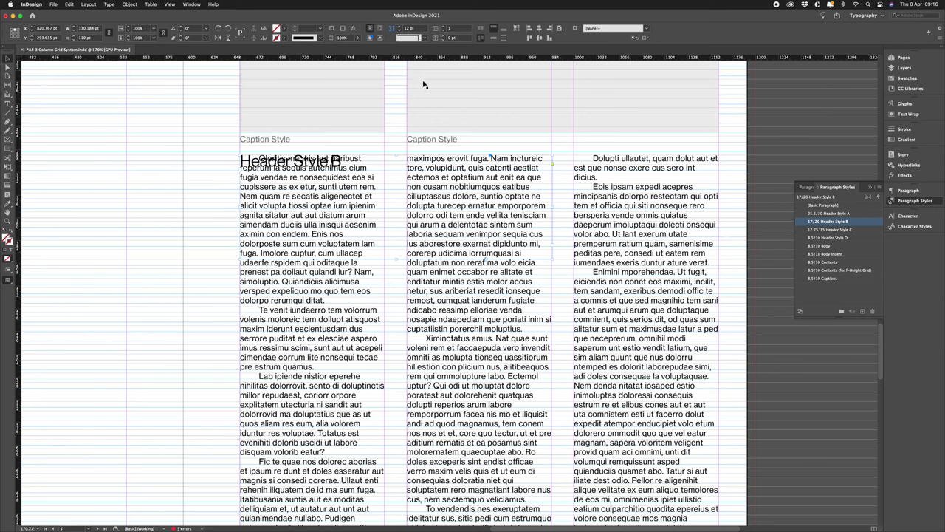
click(378, 29)
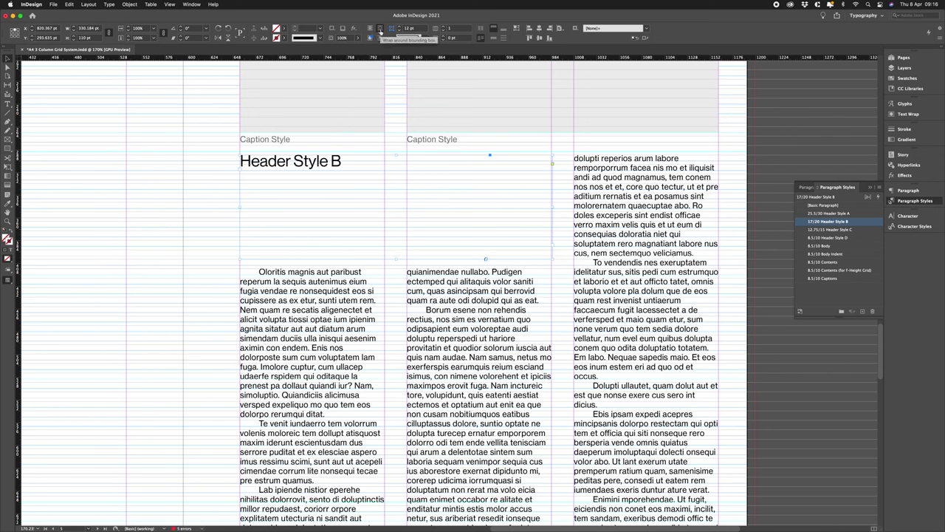
drag(553, 207, 553, 207)
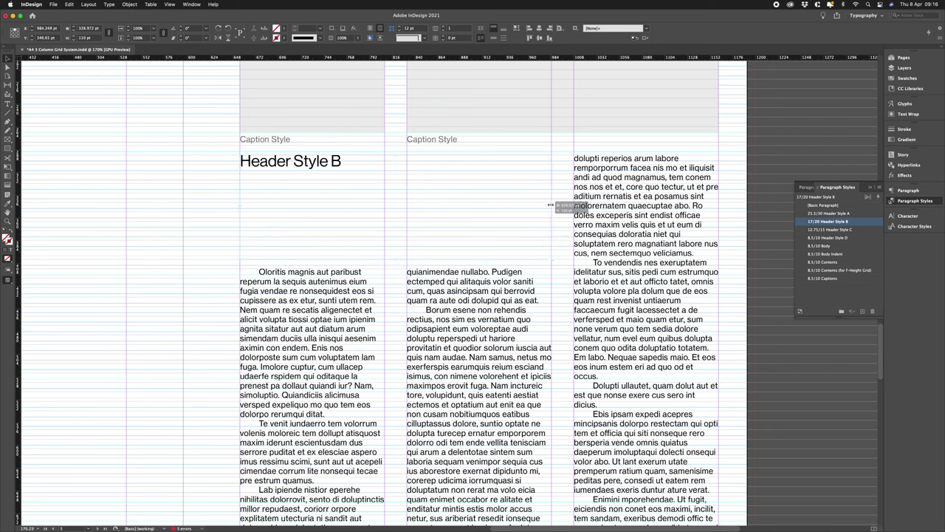
drag(395, 260, 395, 255)
Replace the Header Style B label with placeholder text and deselect the frame
double_click(329, 206)
key(super+a)
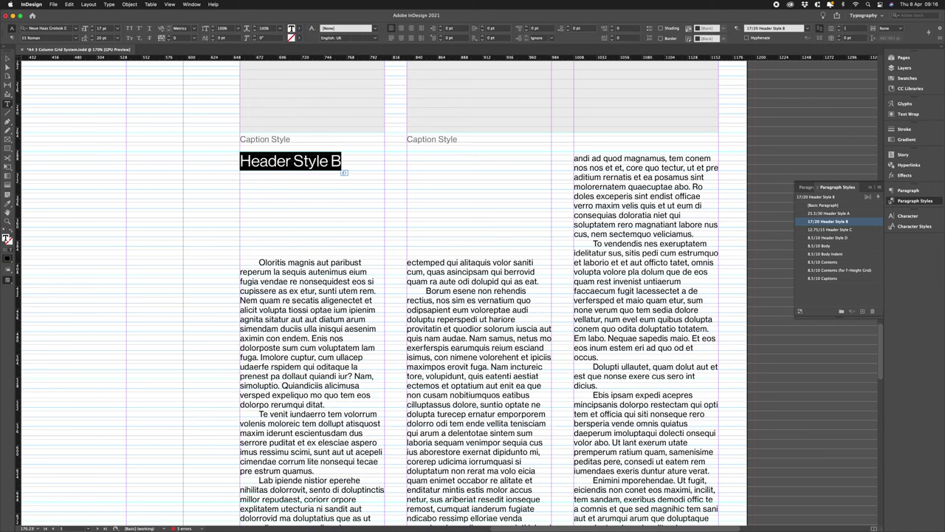
key(BackSpace)
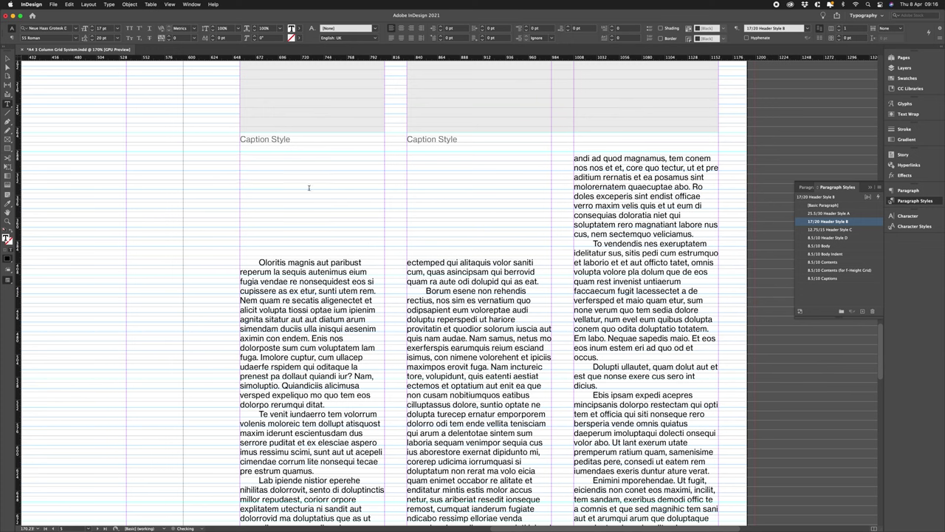
click(108, 4)
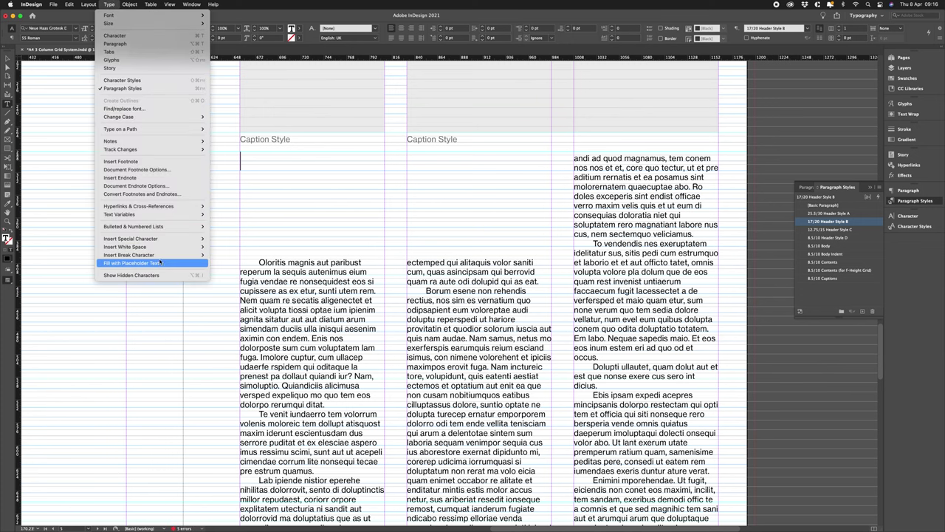
click(131, 263)
click(8, 67)
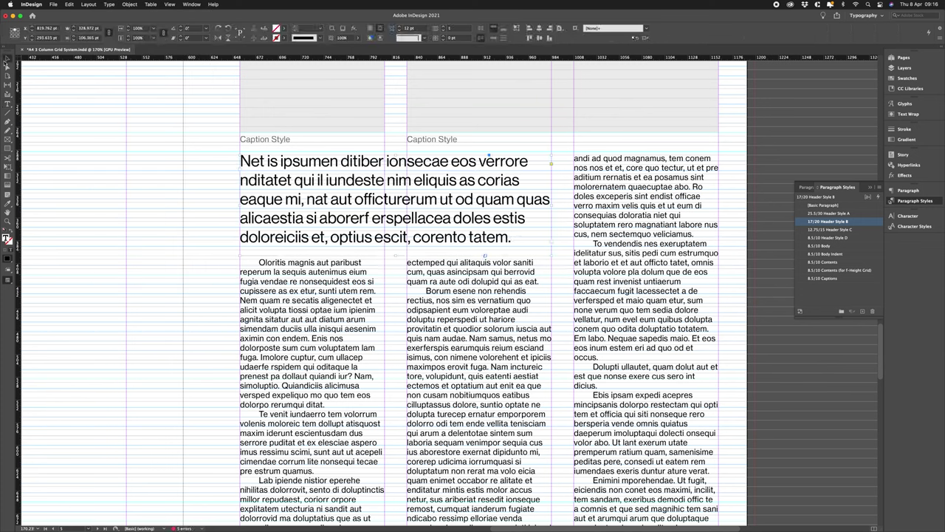
click(173, 219)
Preview the page, zoom out to the whole spread, and scroll around the spreads
key(w)
key(super+1)
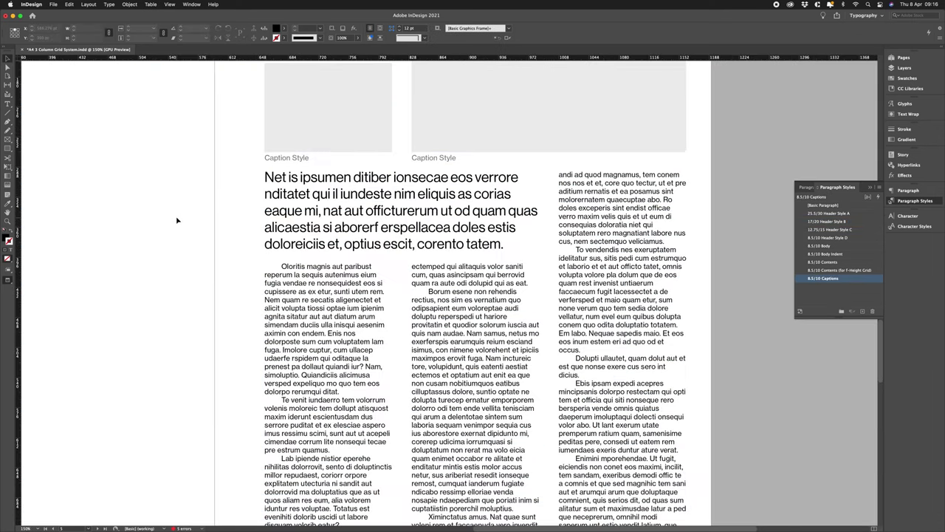
key(super+minus)
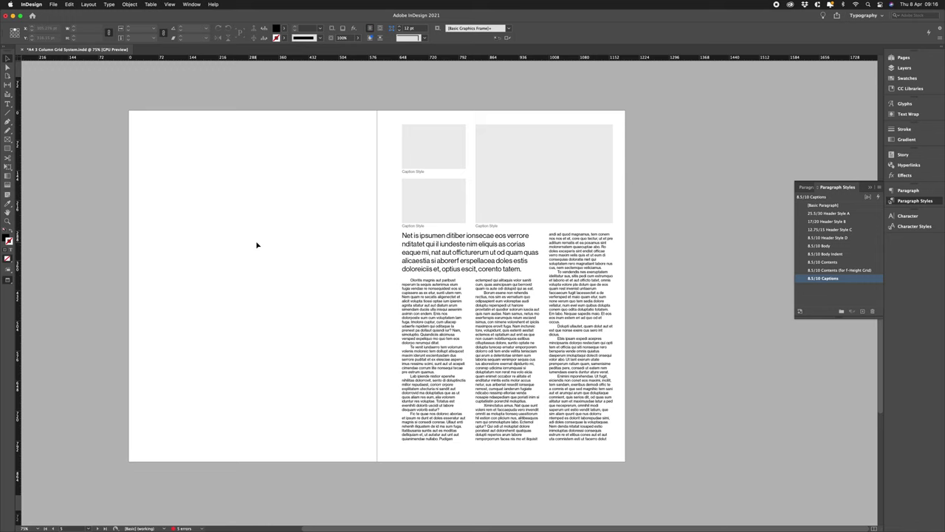
scroll(321, 259, up, 5)
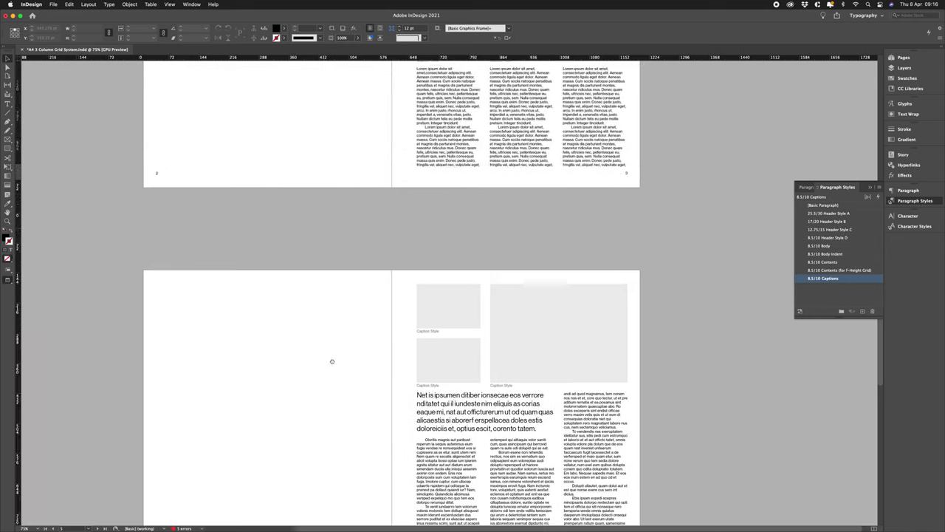
scroll(331, 361, up, 10)
scroll(338, 380, down, 7)
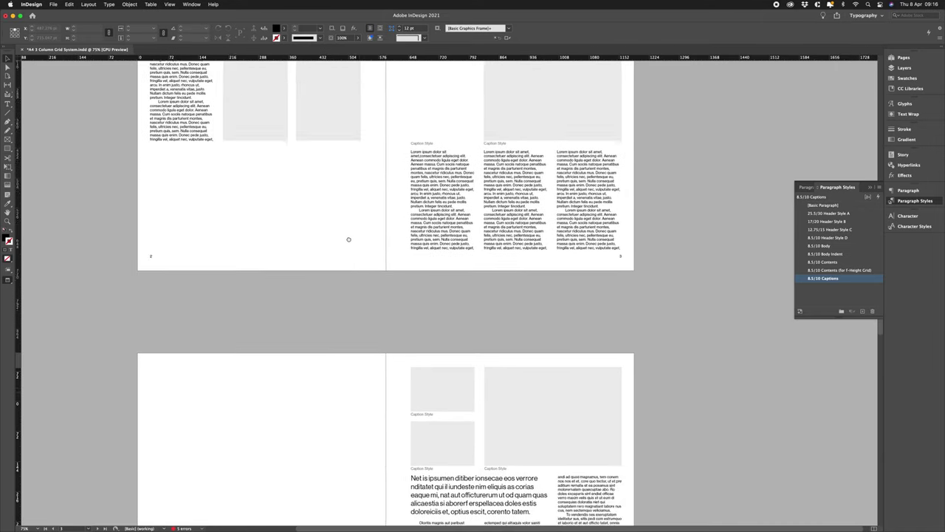
scroll(349, 238, down, 6)
Move the image frame to the left page and enlarge it down across the first two columns
click(525, 211)
key(w)
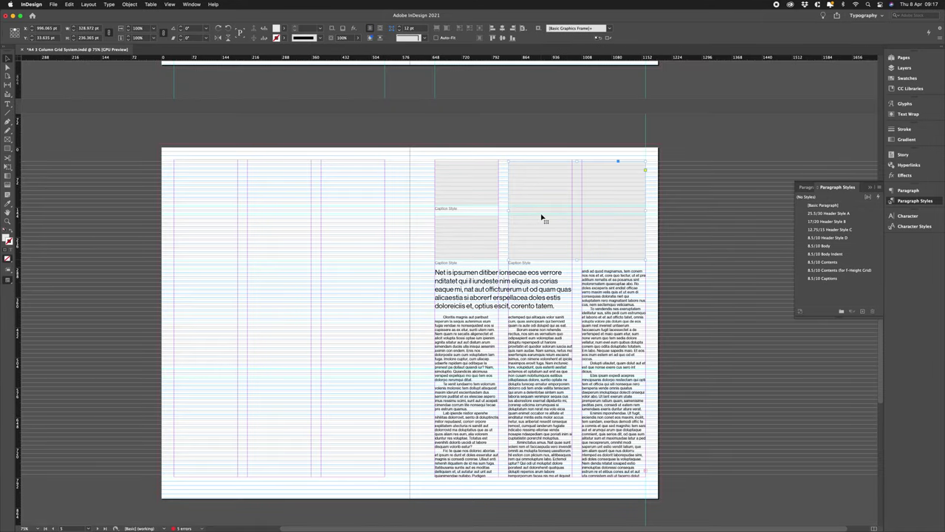
drag(541, 218, 207, 220)
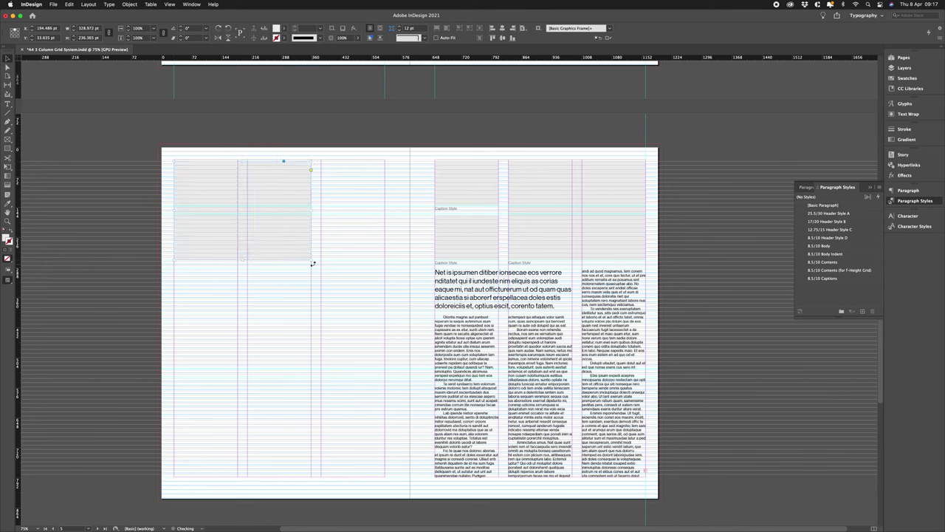
drag(313, 263, 310, 422)
click(397, 416)
Move the body text frame beside the image, changing its column count in Text Frame Options
click(476, 385)
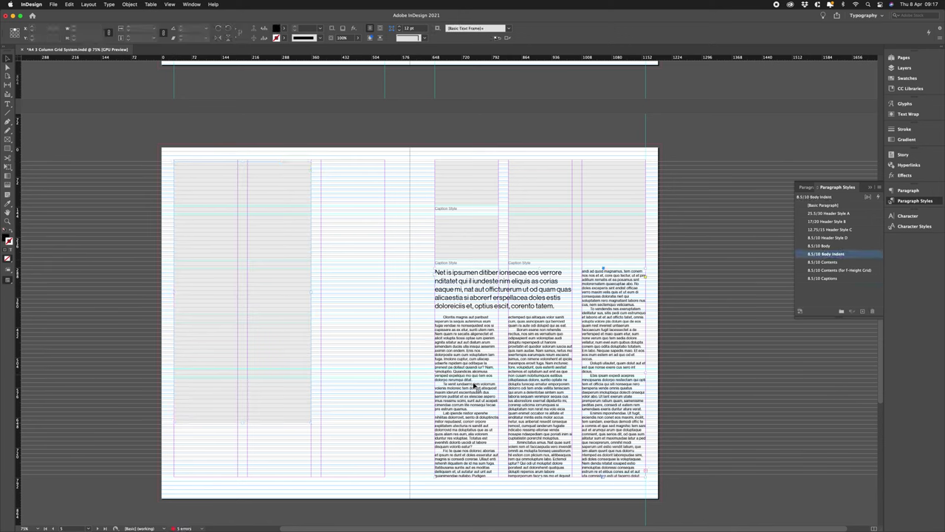
drag(476, 385, 373, 378)
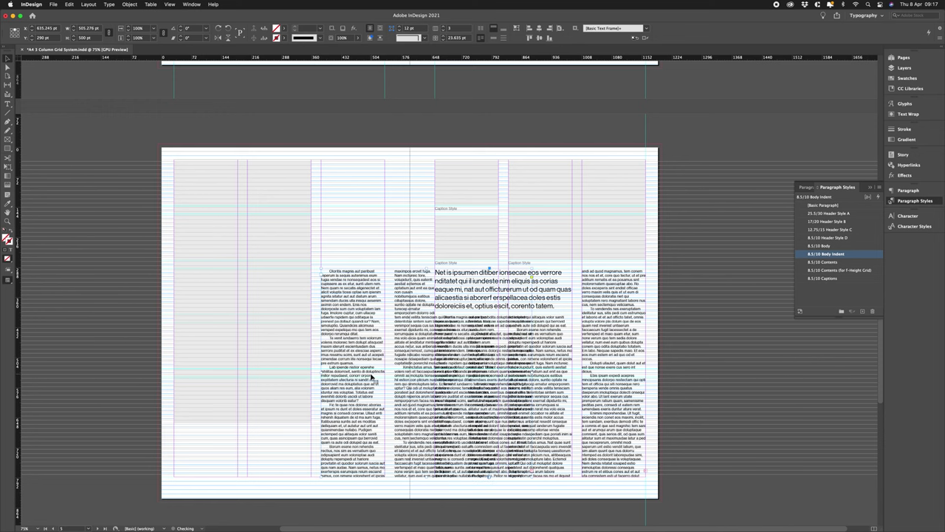
key(super+b)
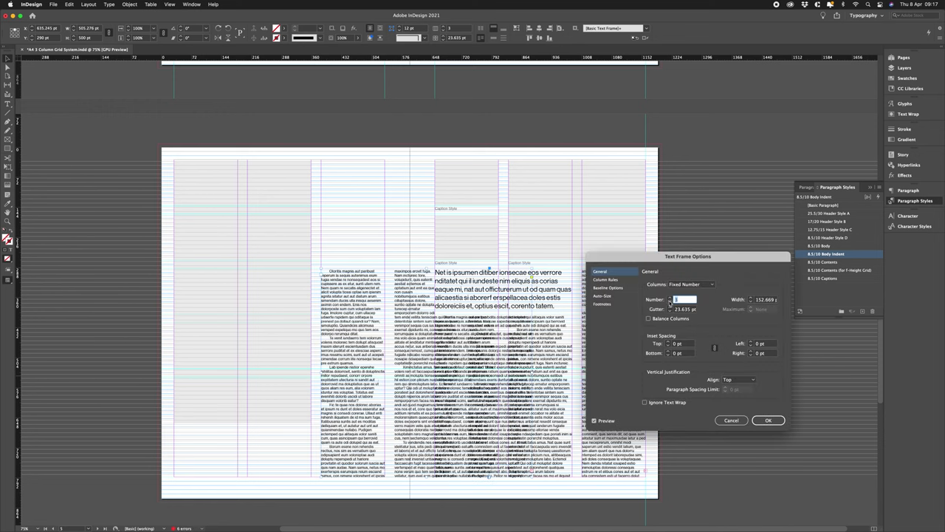
text(2)
click(768, 419)
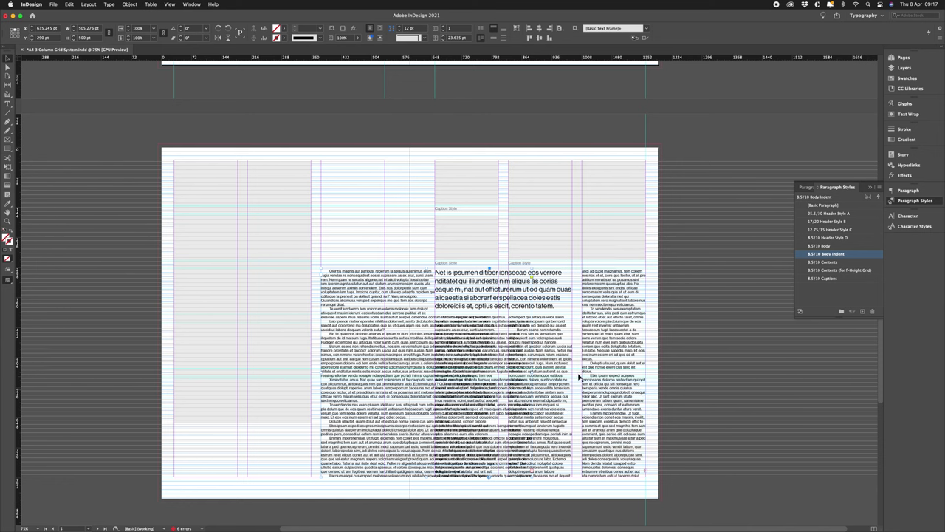
drag(533, 375, 397, 352)
click(401, 337)
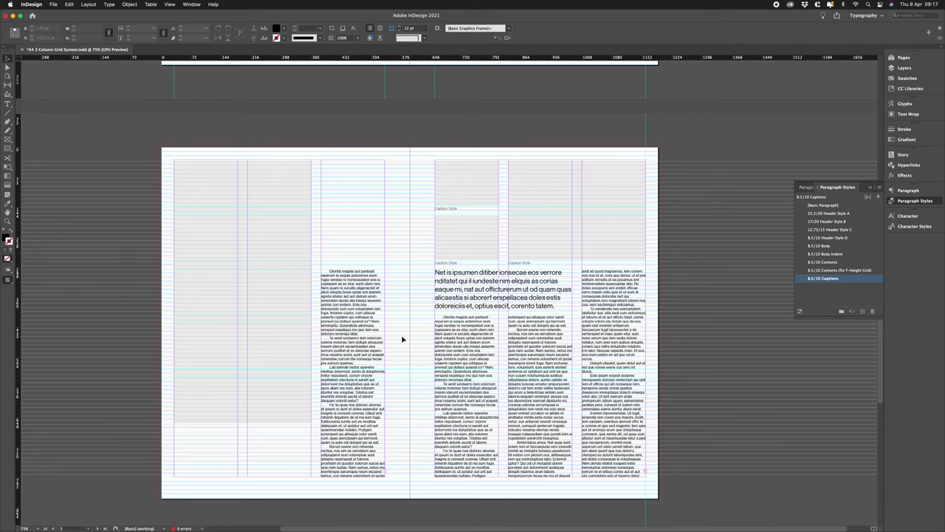
Toggle Preview off and on, zoom in on the left page, then zoom back out to the text frames
key(w)
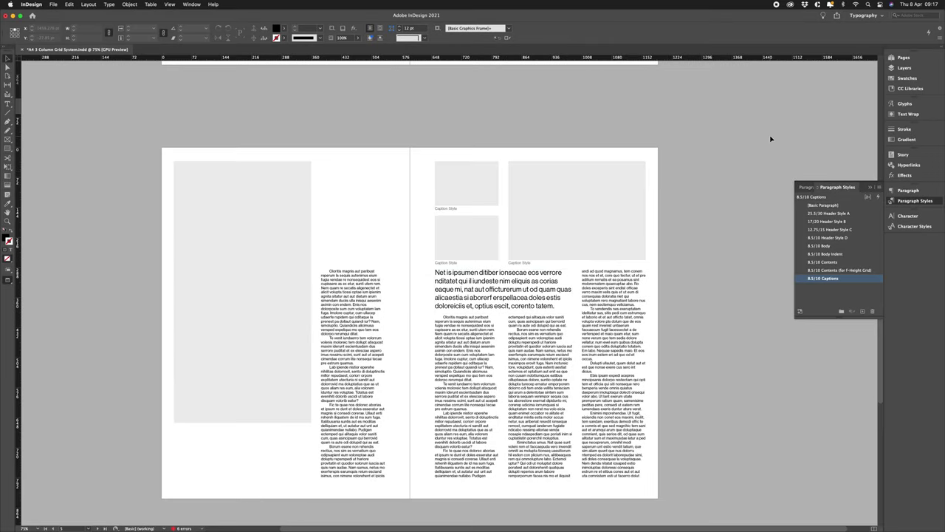
key(w)
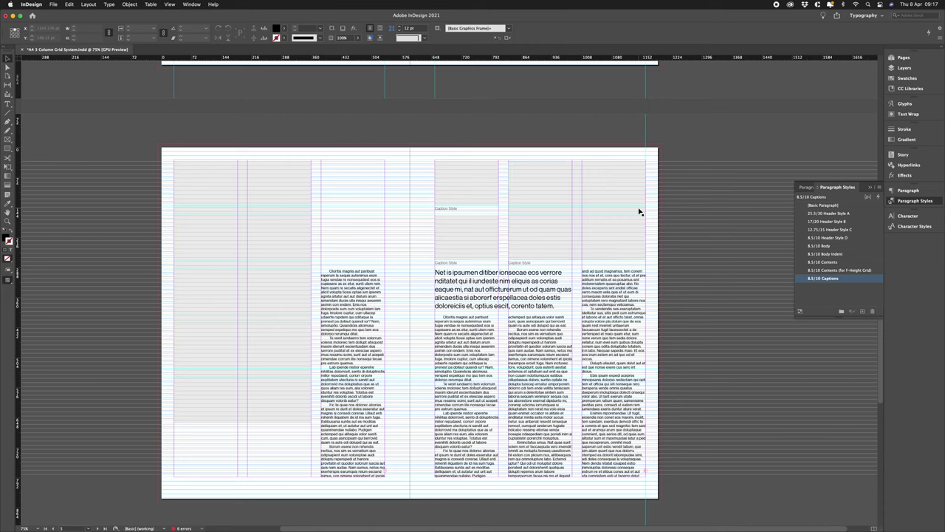
key(z)
drag(382, 207, 627, 301)
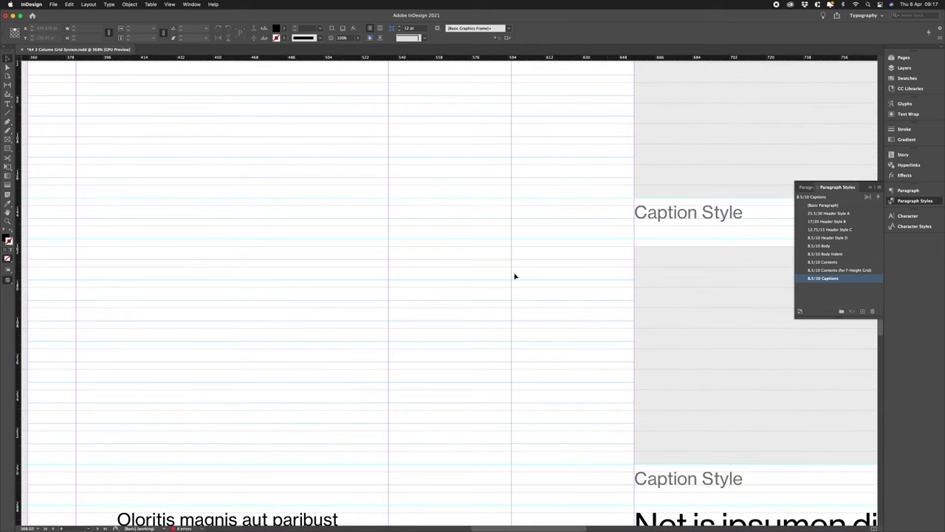
key(z)
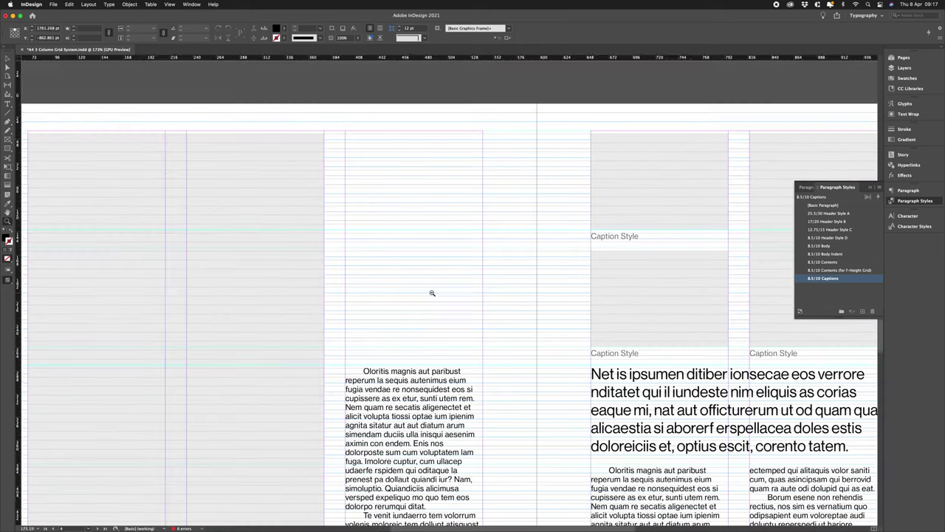
drag(557, 255, 433, 294)
click(910, 67)
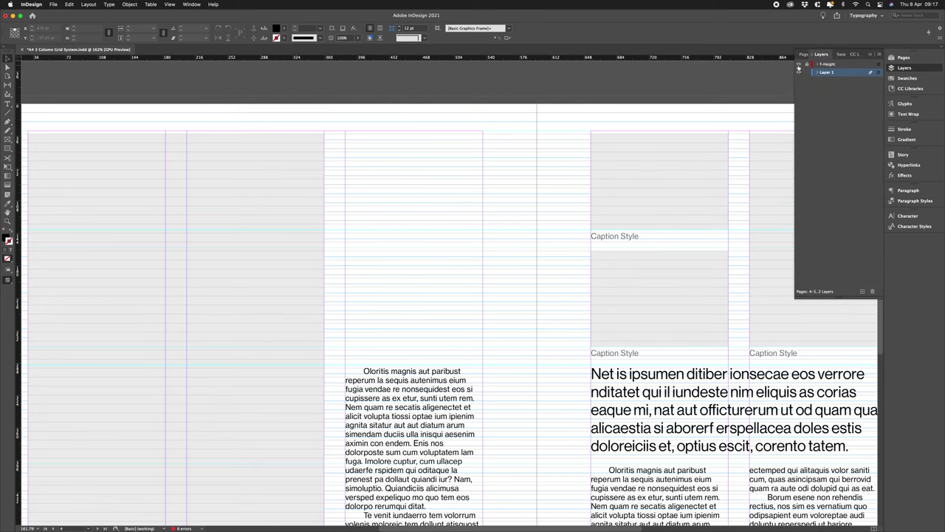
key(w)
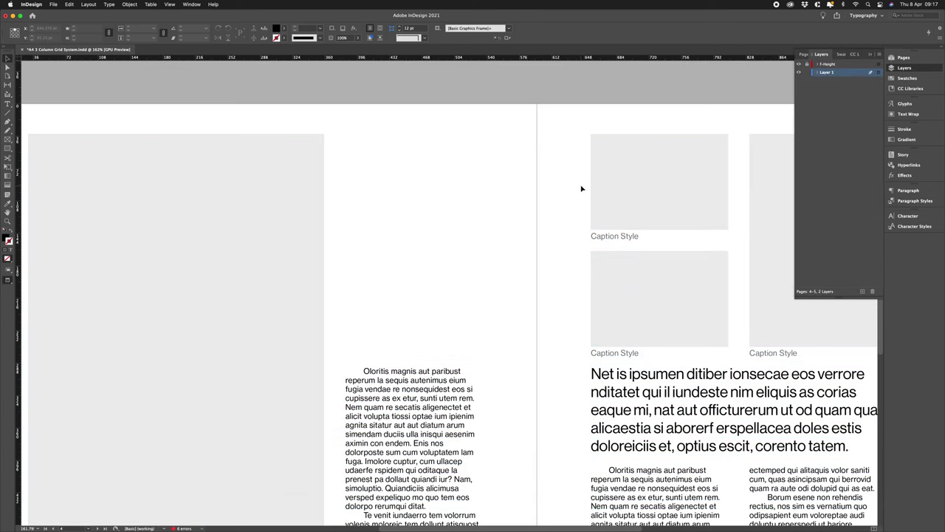
key(w)
key(w)
key(w)
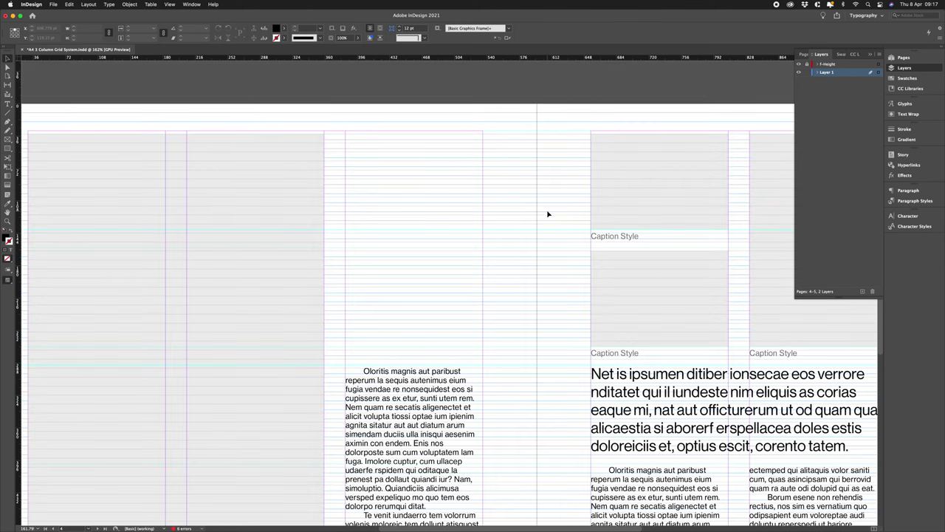
key(super+0)
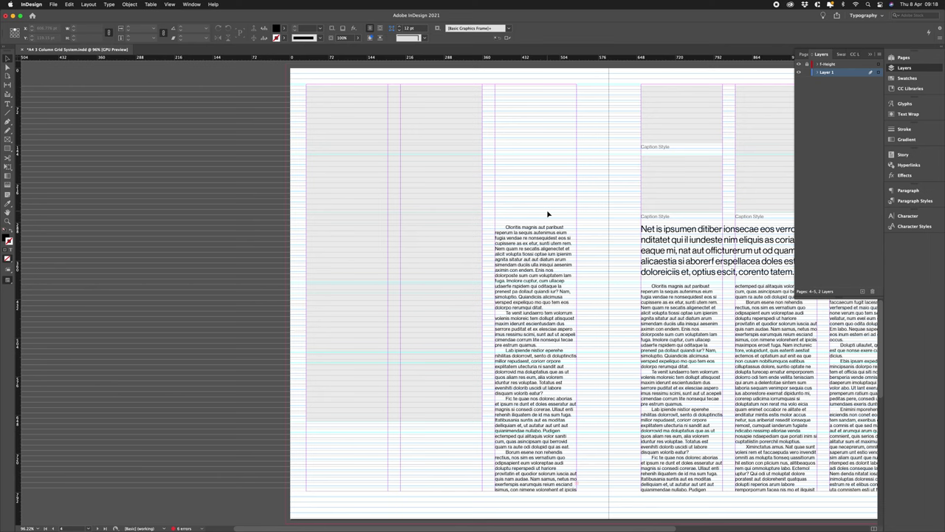
scroll(548, 214, right, 5)
scroll(517, 236, down, 1)
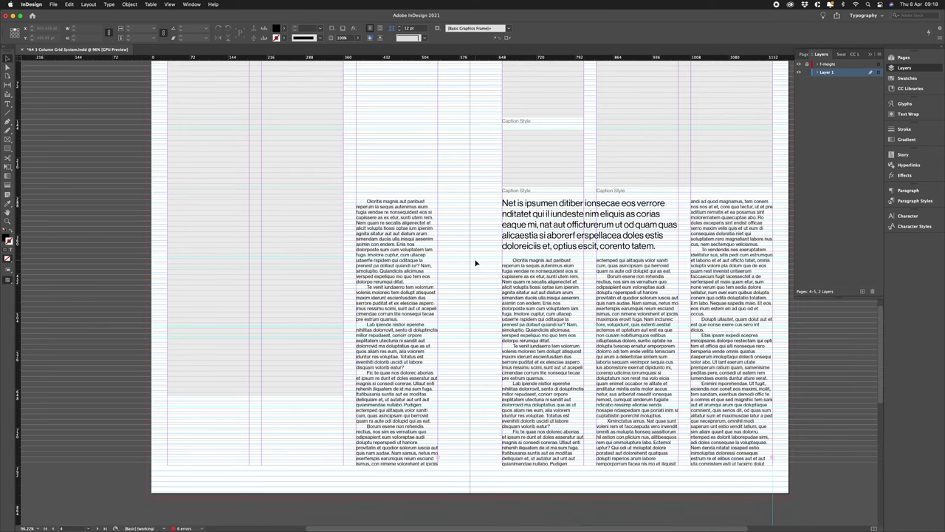